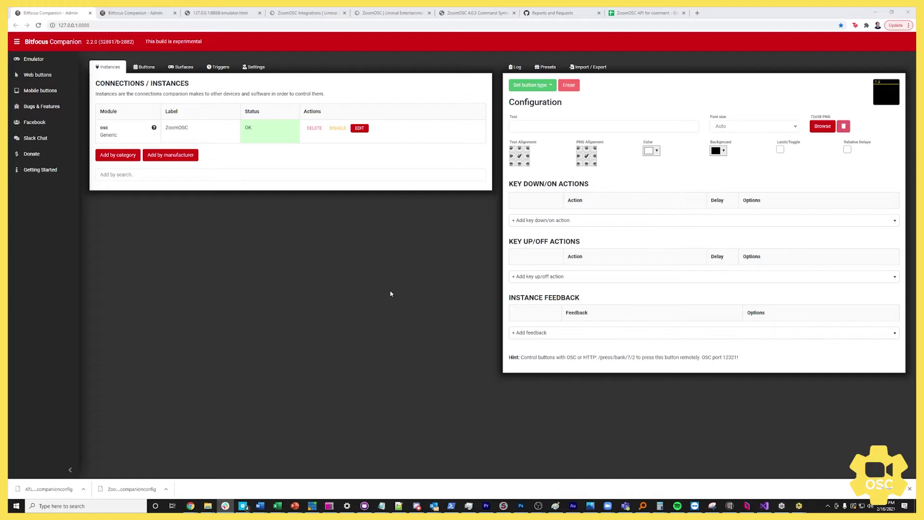
Look through pages 1 to 5 of the button layout to examine the existing ZoomOSC button sets
left_click(137, 12)
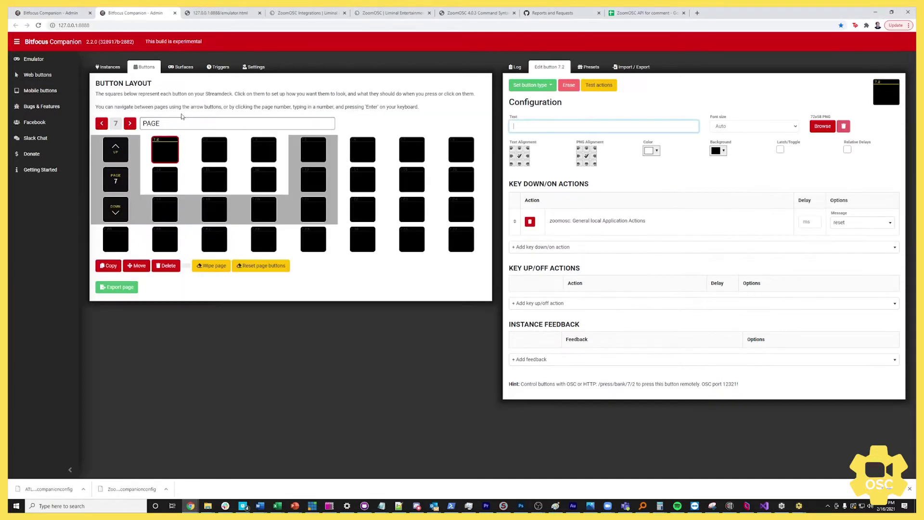
left_click(102, 123)
left_click(102, 123)
left_click(102, 124)
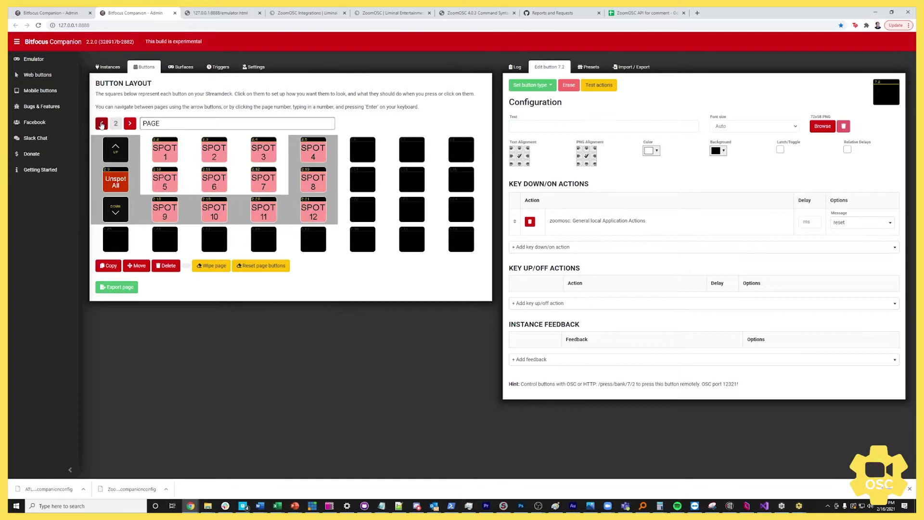
left_click(102, 123)
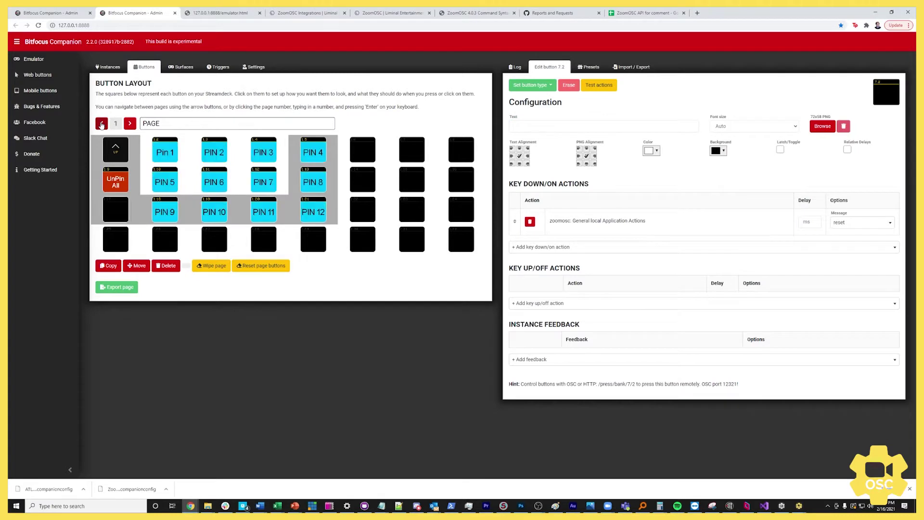
left_click(131, 123)
left_click(131, 123)
left_click(131, 123)
left_click(131, 123)
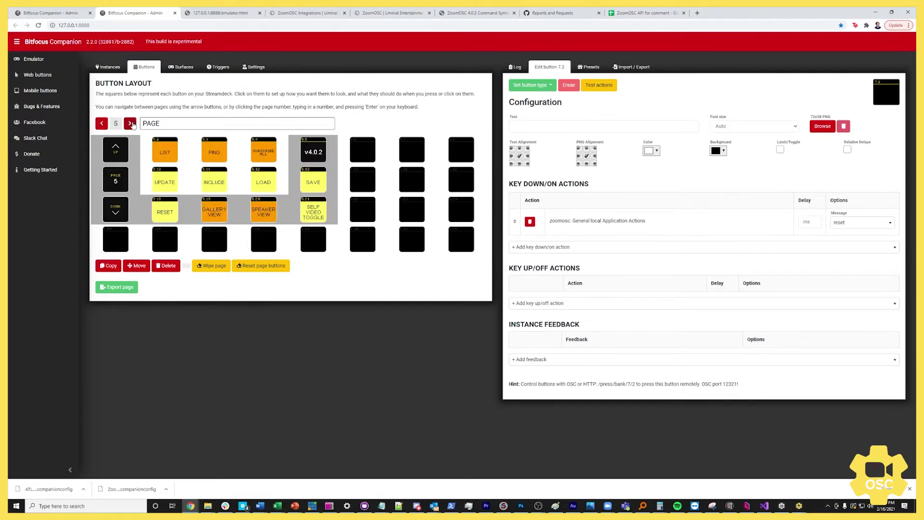
left_click(102, 123)
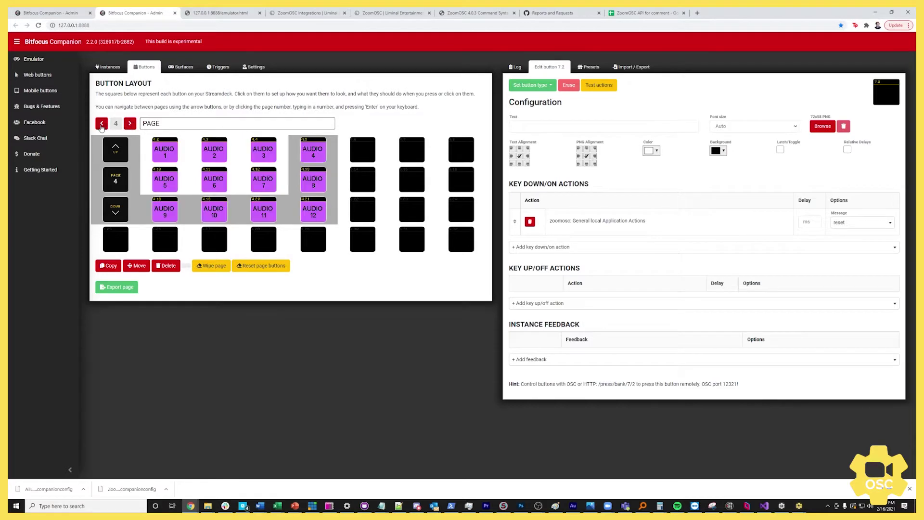
left_click(102, 123)
left_click(102, 123)
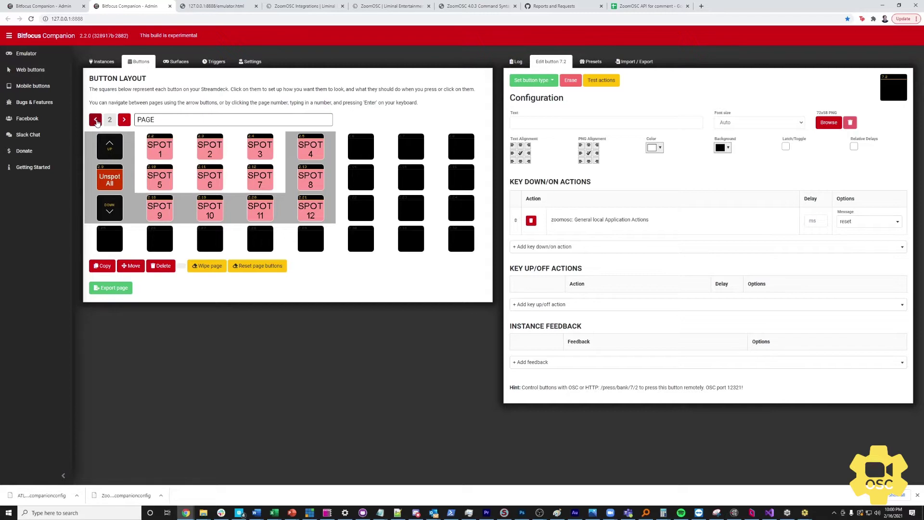
Open the Pin 1 button on page 1 and inspect the OSC path of its key-down action
left_click(97, 123)
left_click(161, 147)
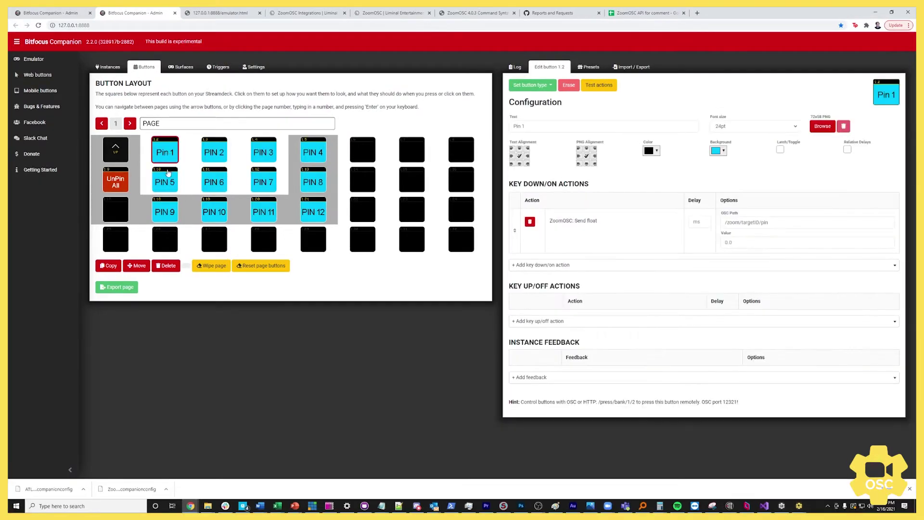
triple_click(774, 221)
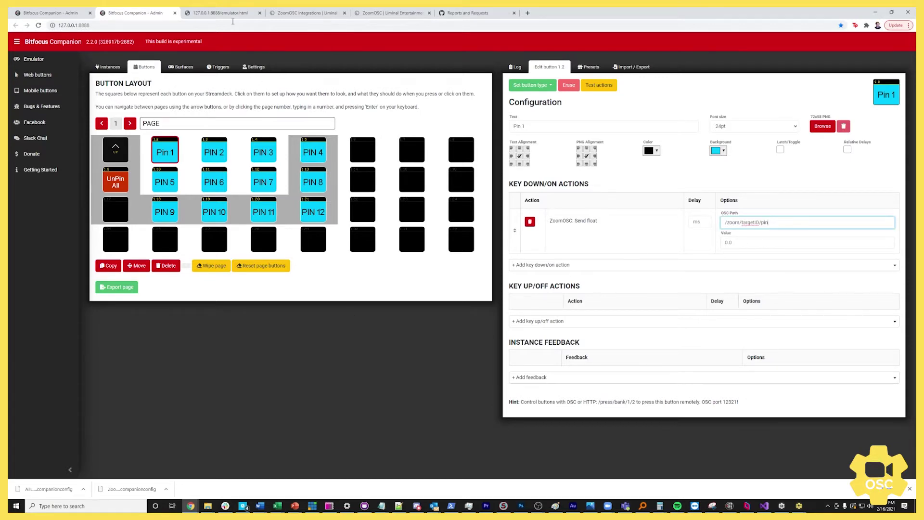
Open the API / Command List from the ZoomOSC website's resources and review the user-targeting, video, spotlight, pin and view commands
left_click(289, 11)
left_click(547, 192)
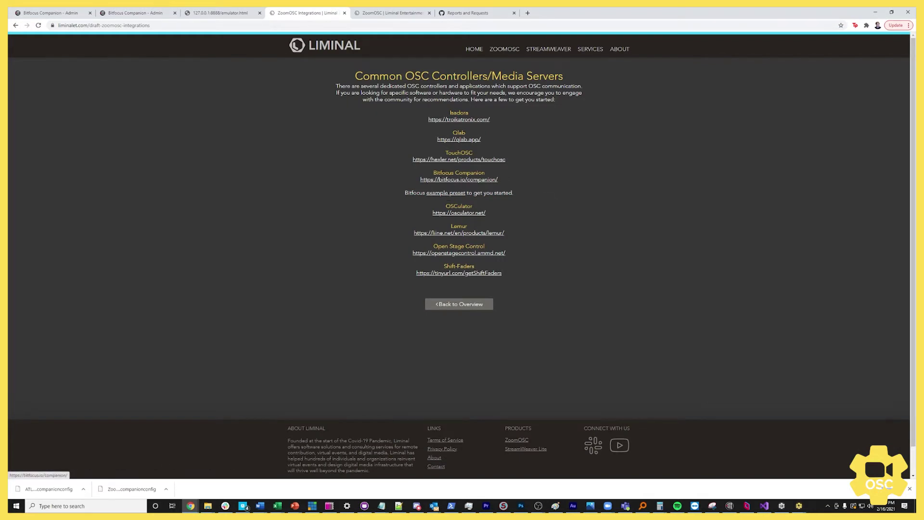
left_click(389, 11)
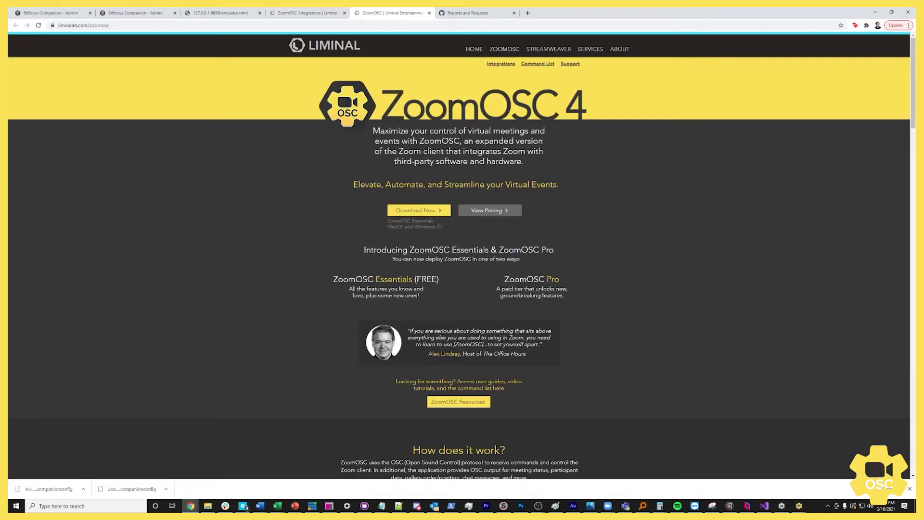
left_click(467, 404)
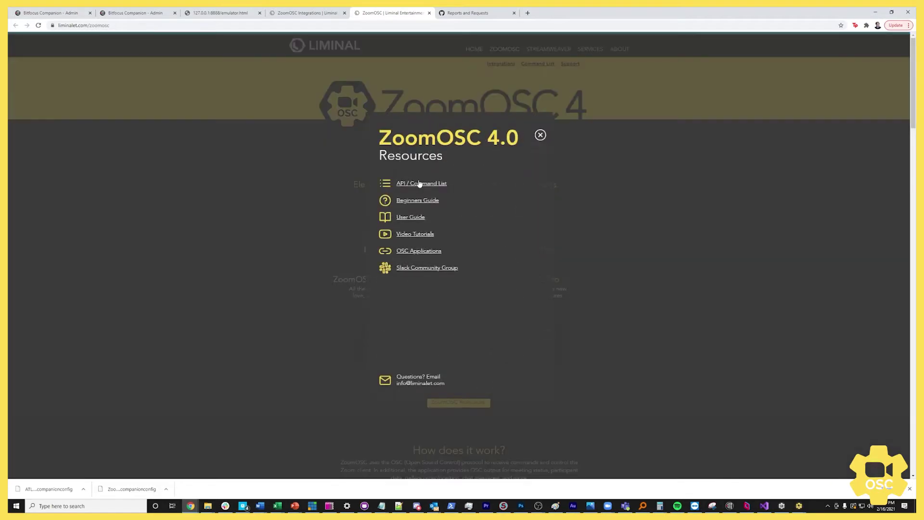
left_click(418, 183)
scroll(419, 183, "down", 15)
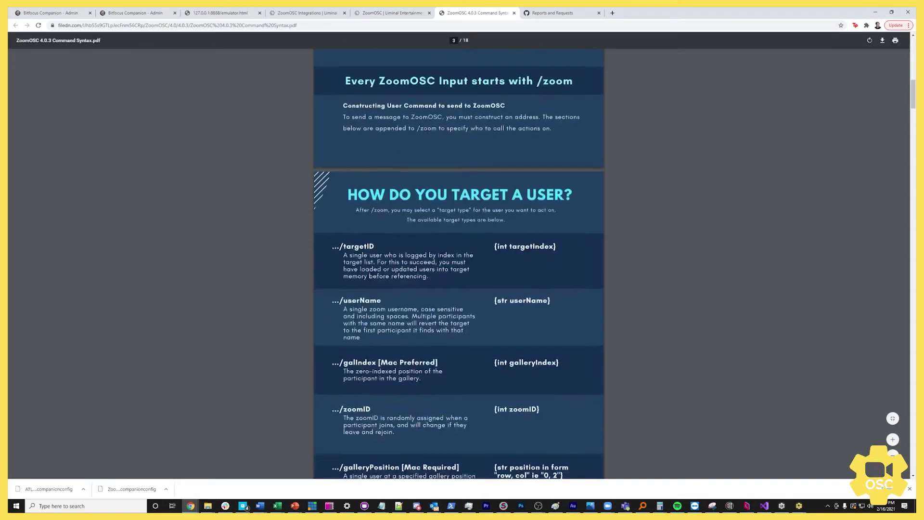
scroll(410, 121, "down", 15)
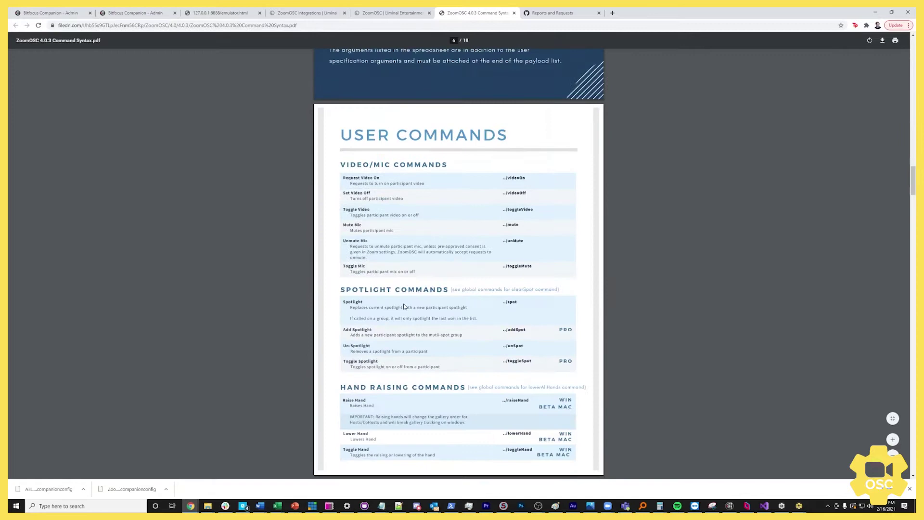
scroll(410, 121, "down", 10)
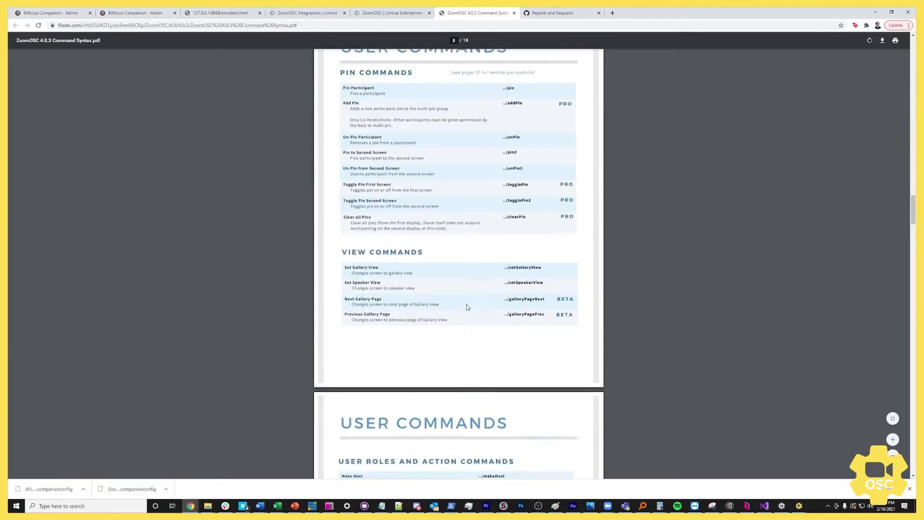
Return to Companion's connections, search the modules for "liminal" and add a Liminal ZoomOSC instance
left_click(135, 13)
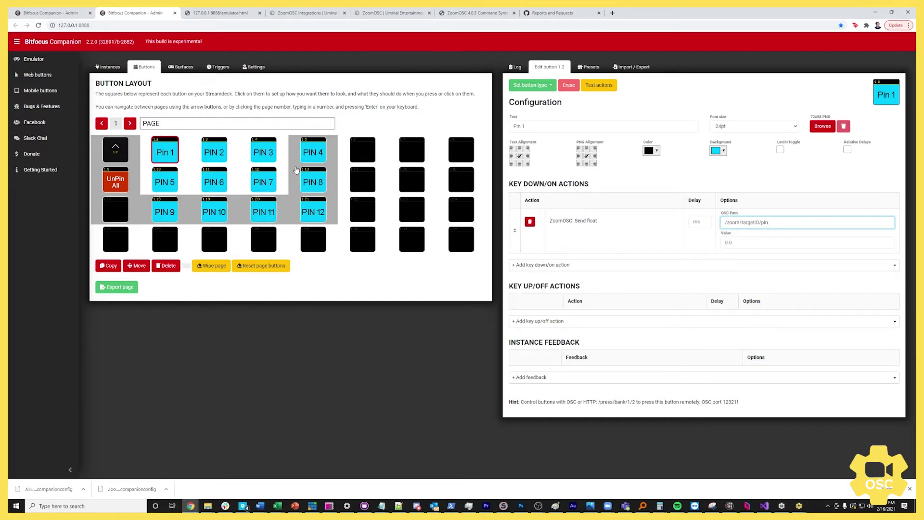
left_click(32, 16)
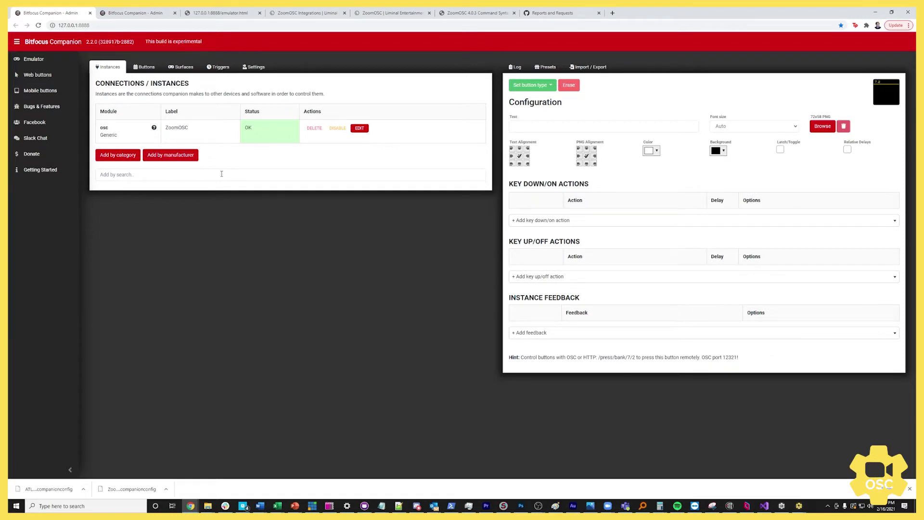
left_click(168, 177)
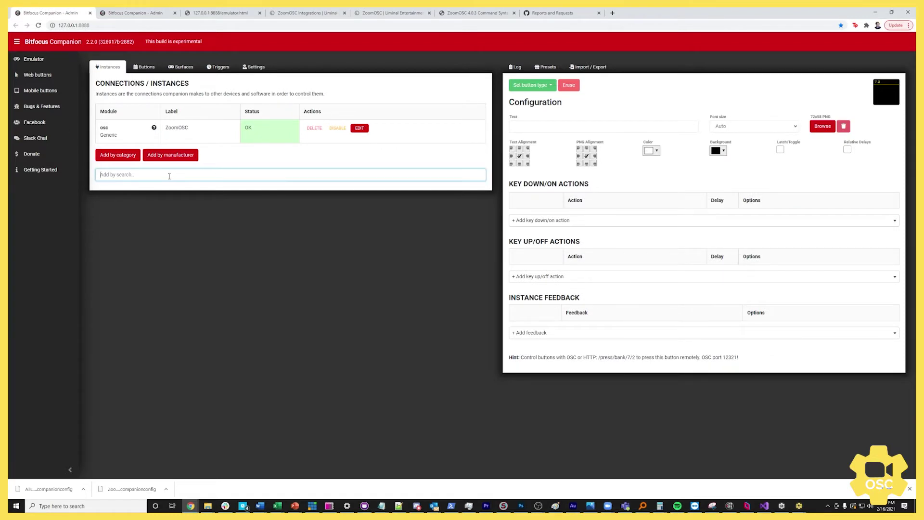
type("liminal")
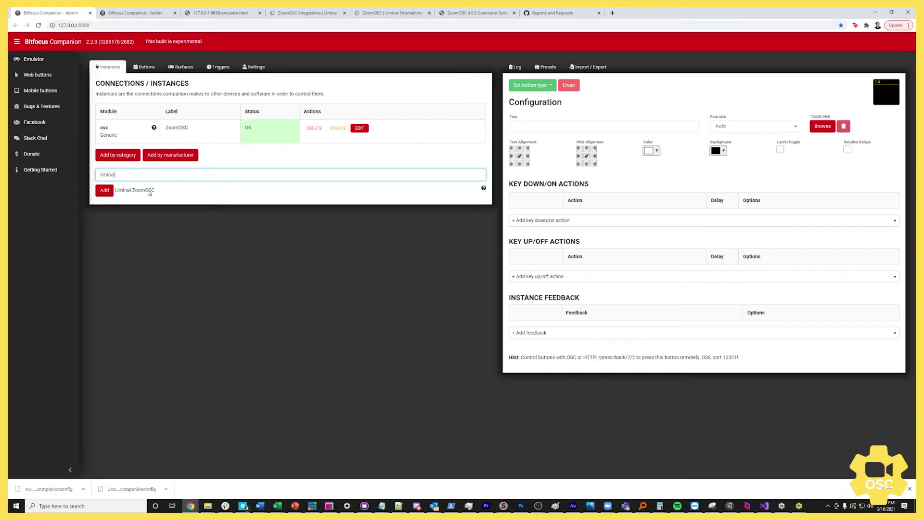
left_click(103, 191)
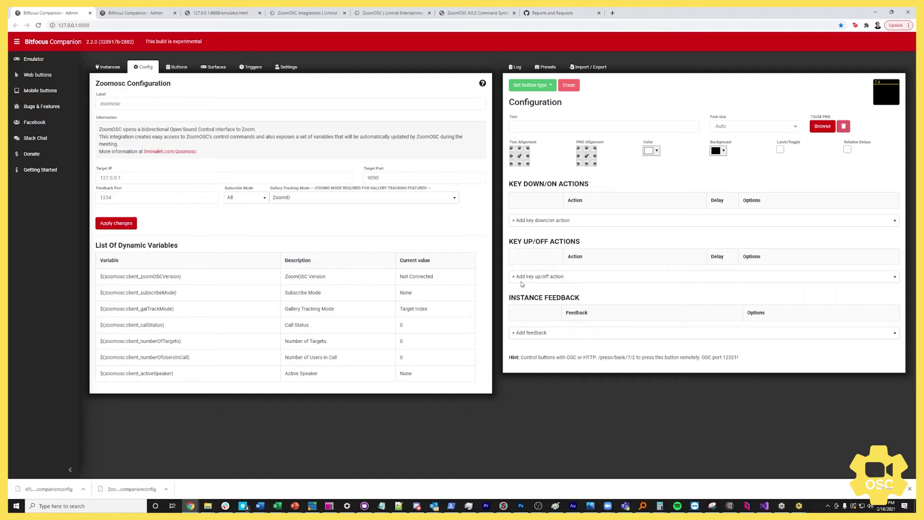
Switch to ZoomOSC and check the transmission and receiving ports in its OSC network settings
left_click(781, 506)
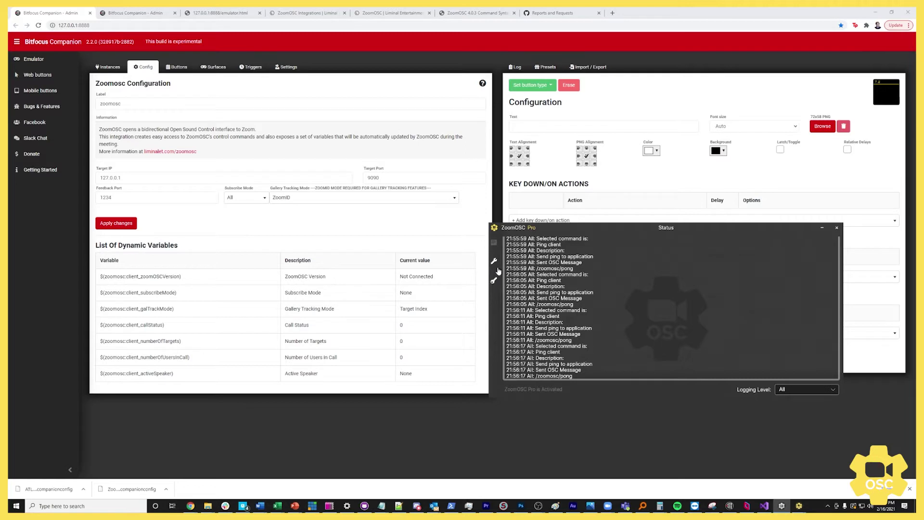
left_click(494, 263)
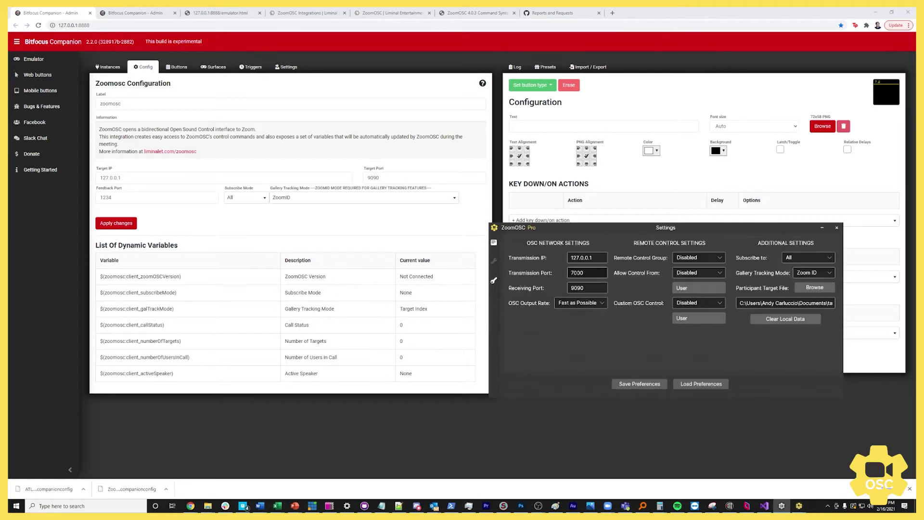
double_click(605, 273)
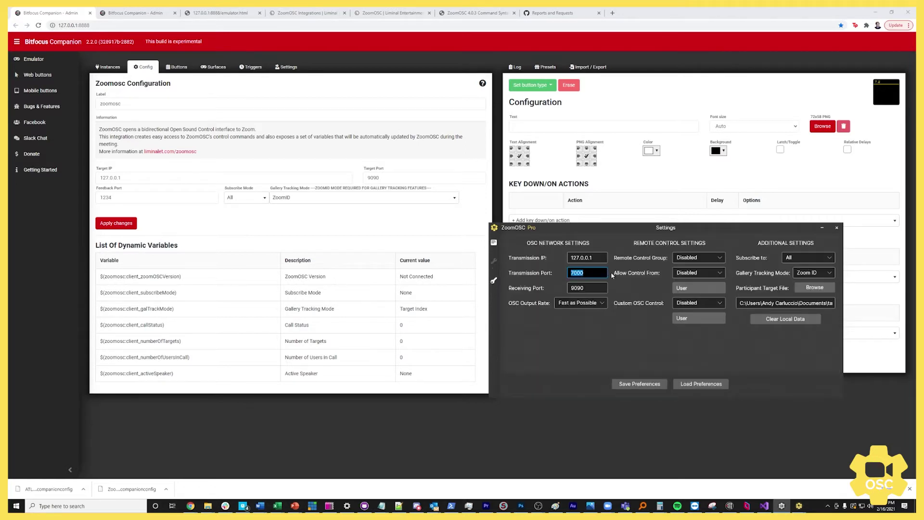
key("End")
key("Tab")
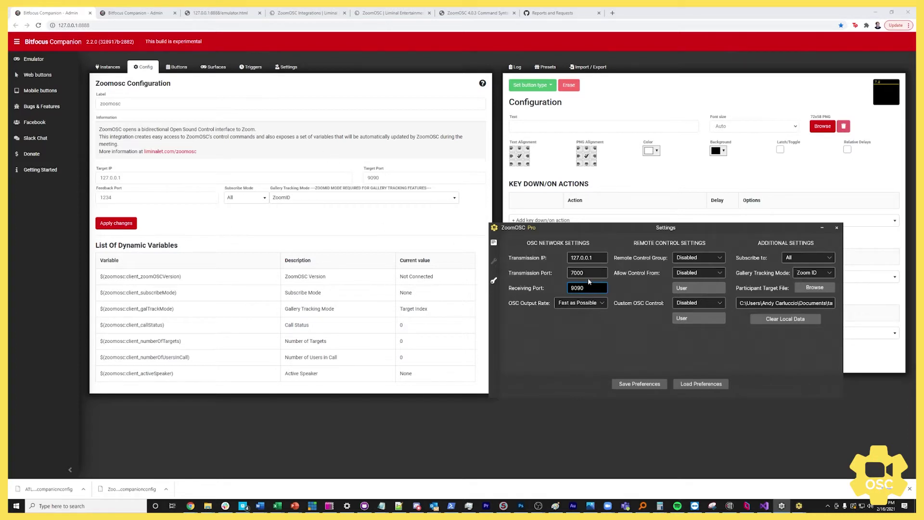
Set the zoomosc instance's feedback port to 7000 in Companion and apply the changes
double_click(106, 198)
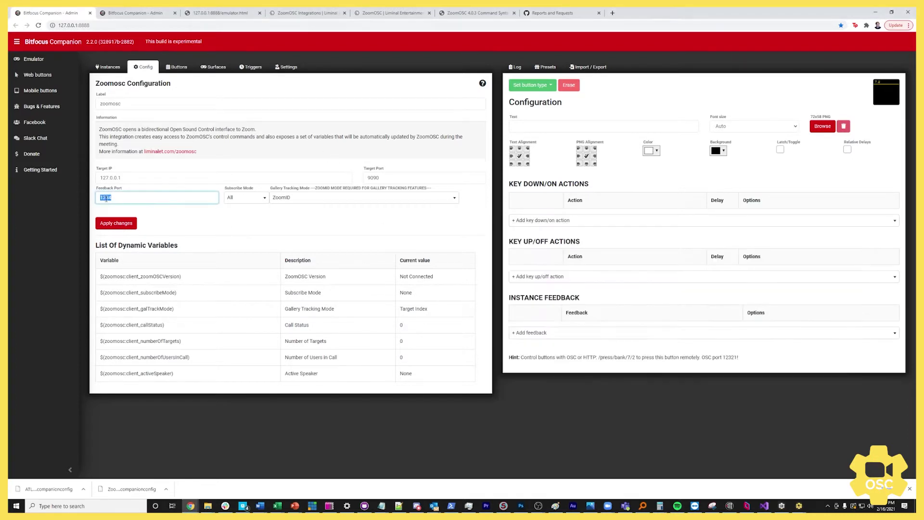
type("7000")
left_click(118, 224)
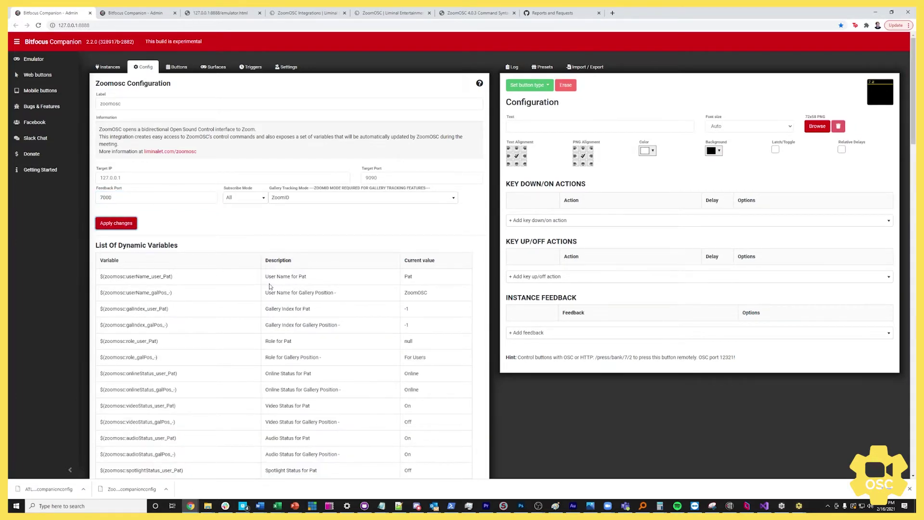
Review the zoomosc instance's list of dynamic variables and check its status among the connections
scroll(263, 279, "down", 10)
scroll(263, 279, "down", 5)
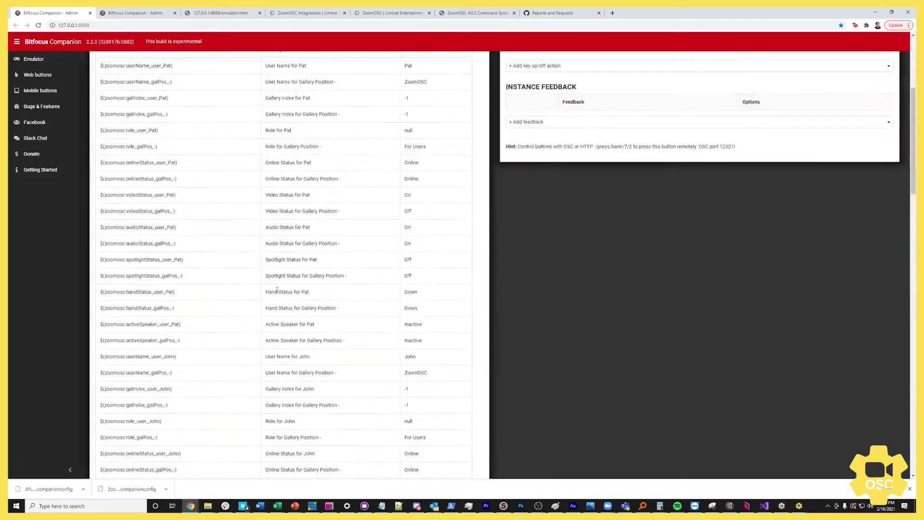
scroll(276, 298, "up", 15)
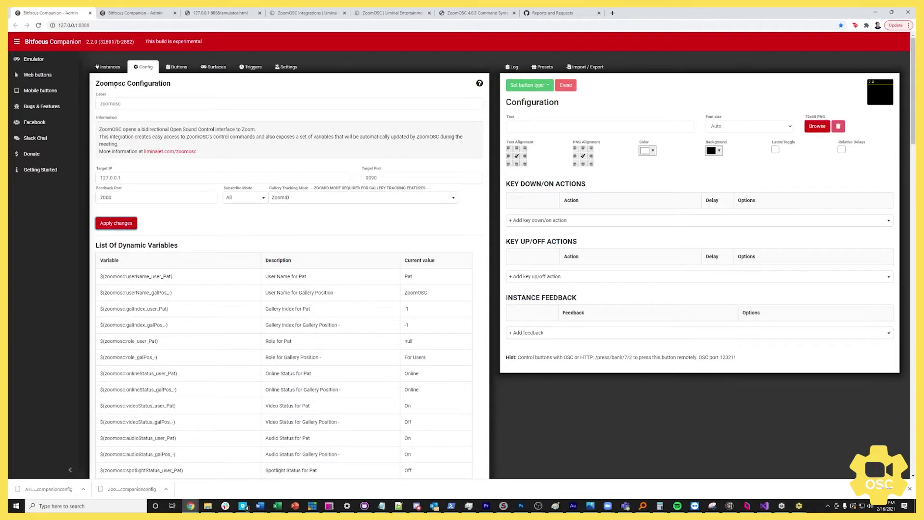
left_click(114, 71)
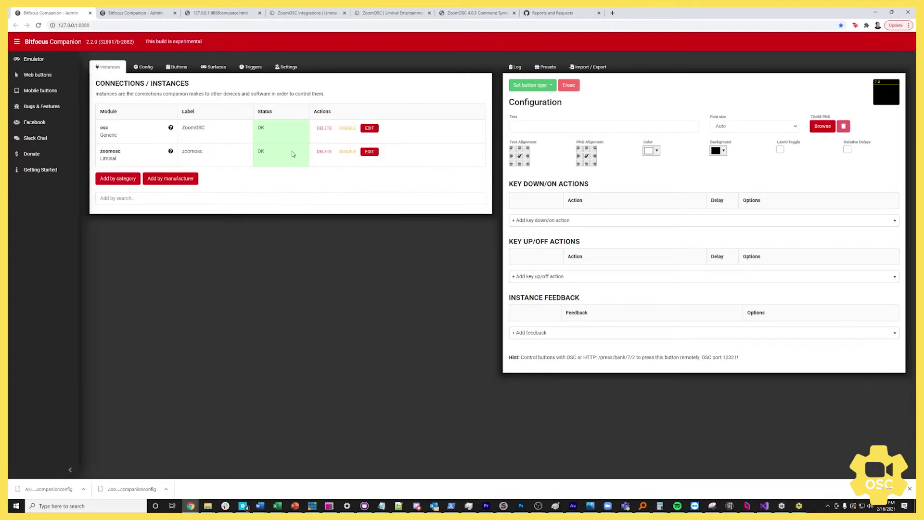
Switch to ZoomOSC's status log, set the logging level to Errors and Warnings, and minimize the window
left_click(781, 503)
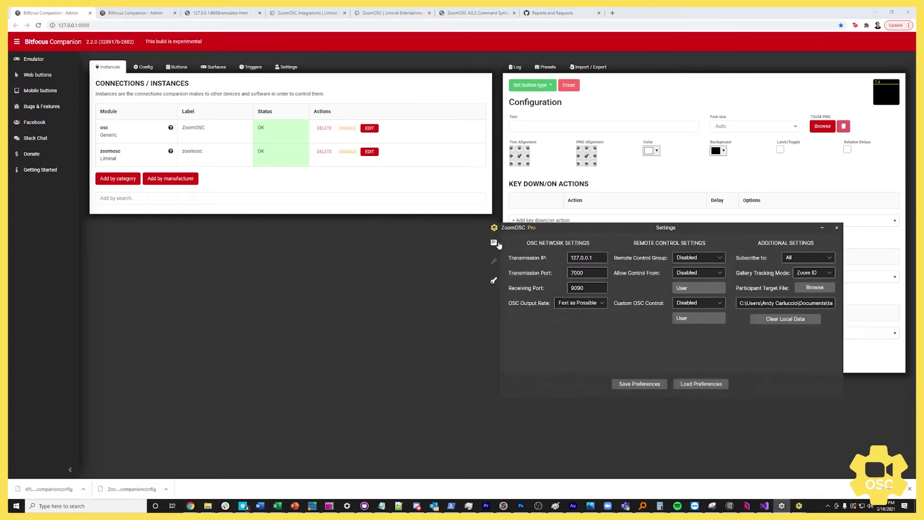
left_click(494, 243)
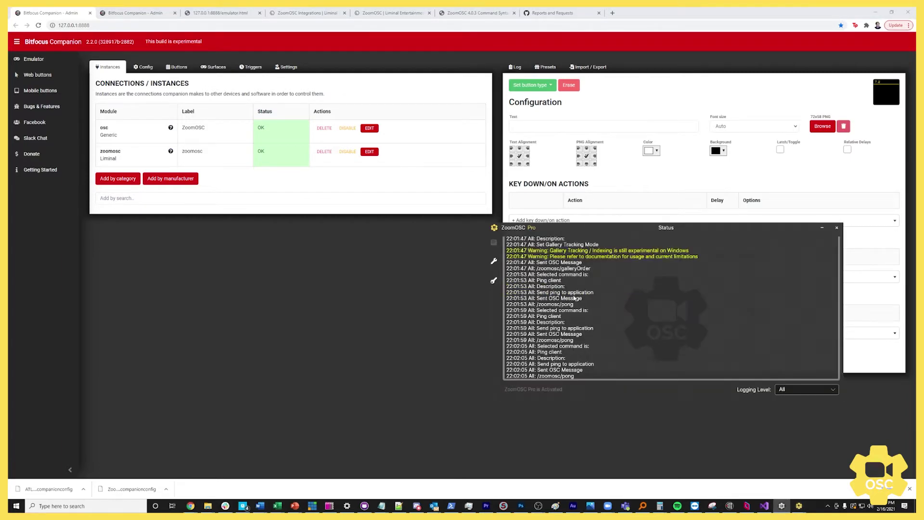
left_click(801, 392)
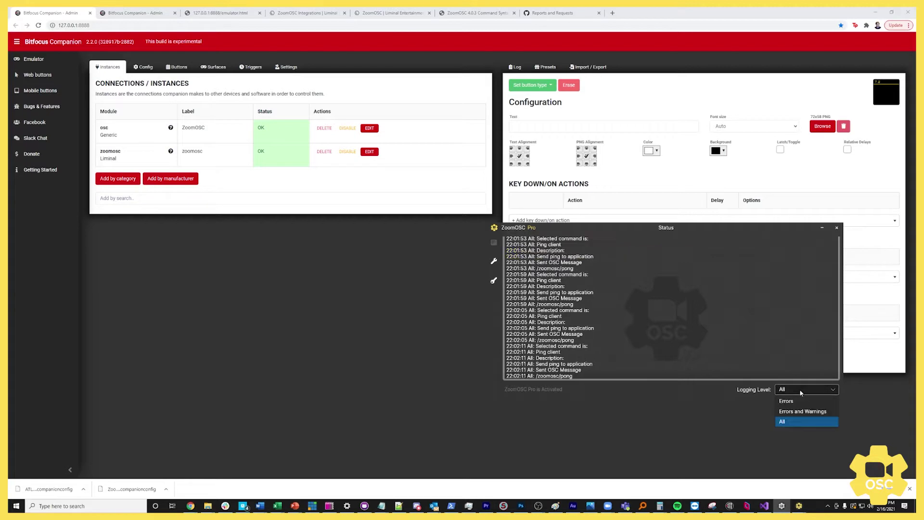
left_click(774, 406)
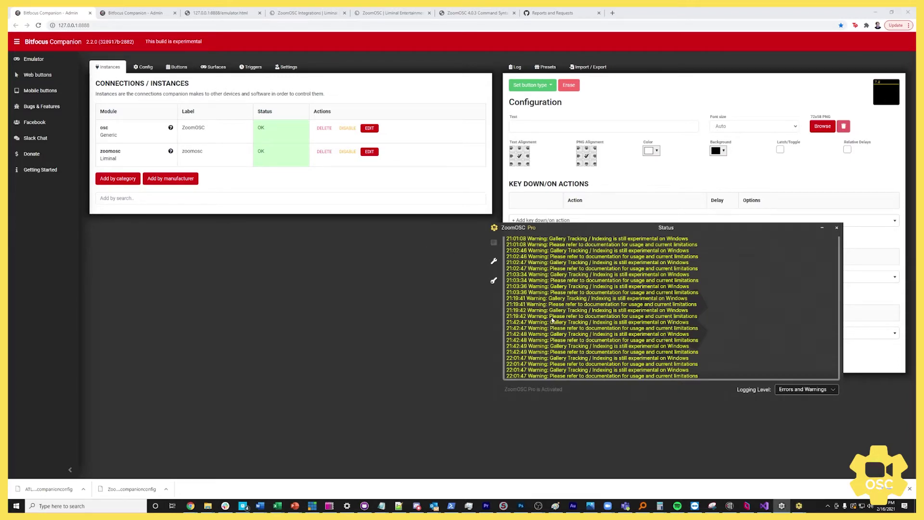
key("super+Down")
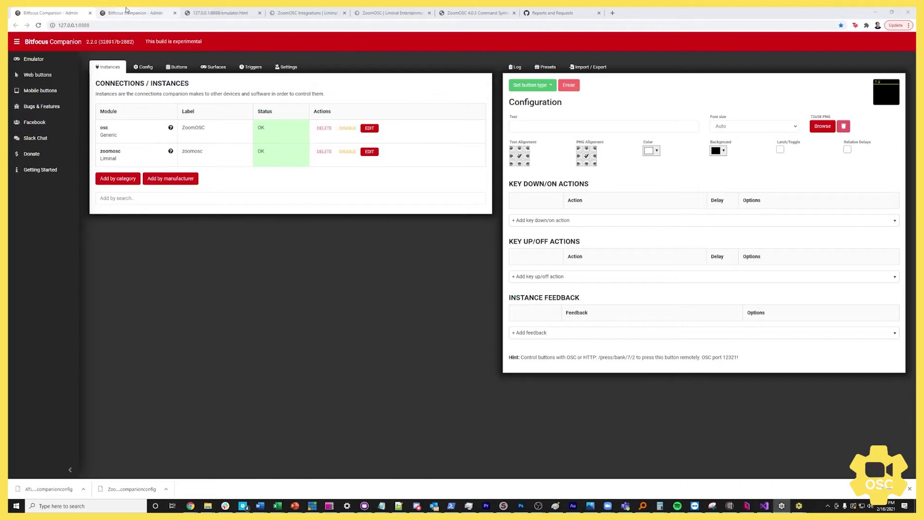
Go to page 7 of the button layout and open the first empty button in the top row for editing
left_click(141, 16)
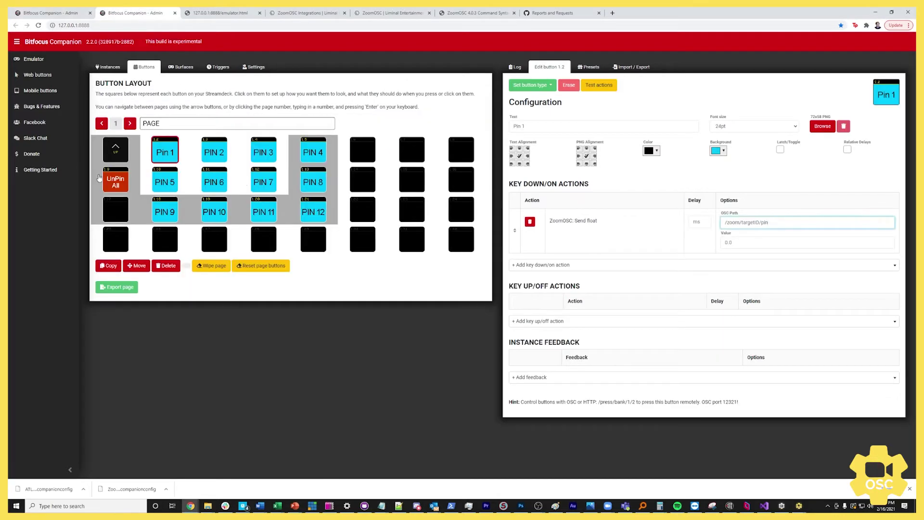
left_click(130, 124)
left_click(130, 124)
left_click(130, 123)
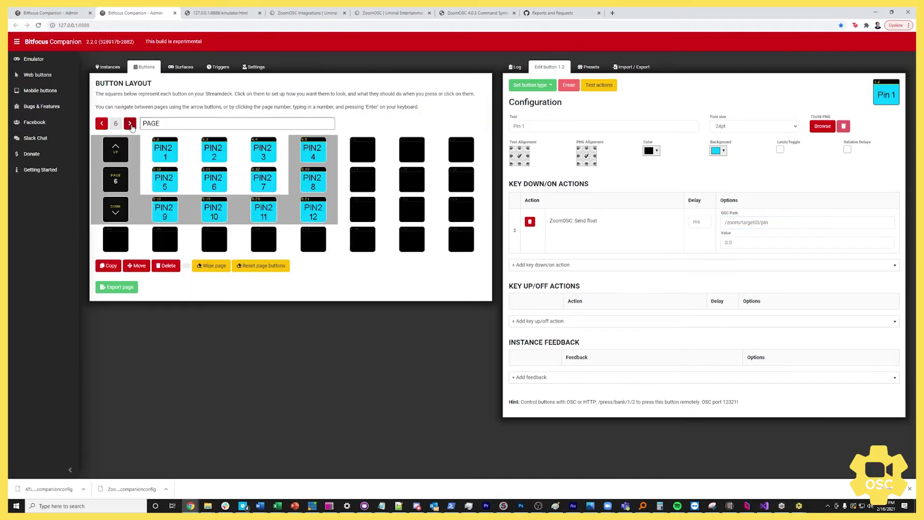
left_click(130, 123)
left_click(164, 159)
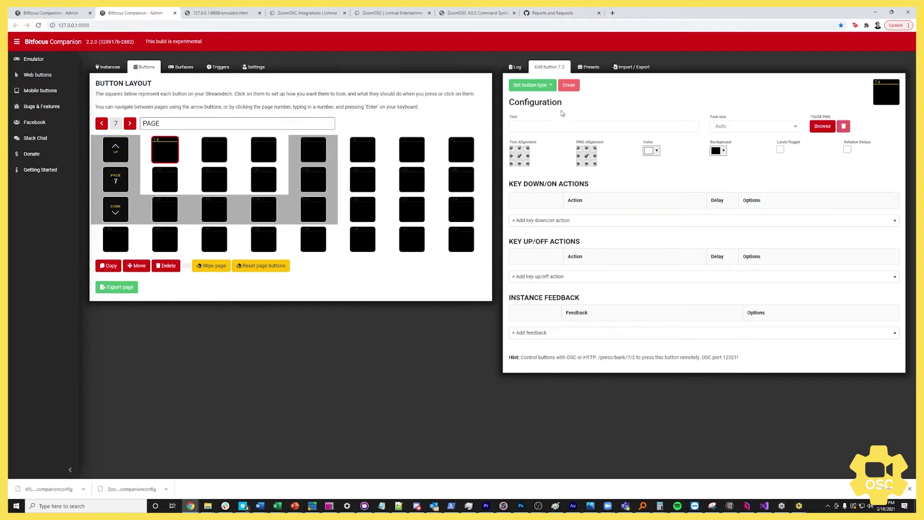
Switch to the Zoom meeting, change its video layout to gallery view, and return to Companion
left_click(799, 506)
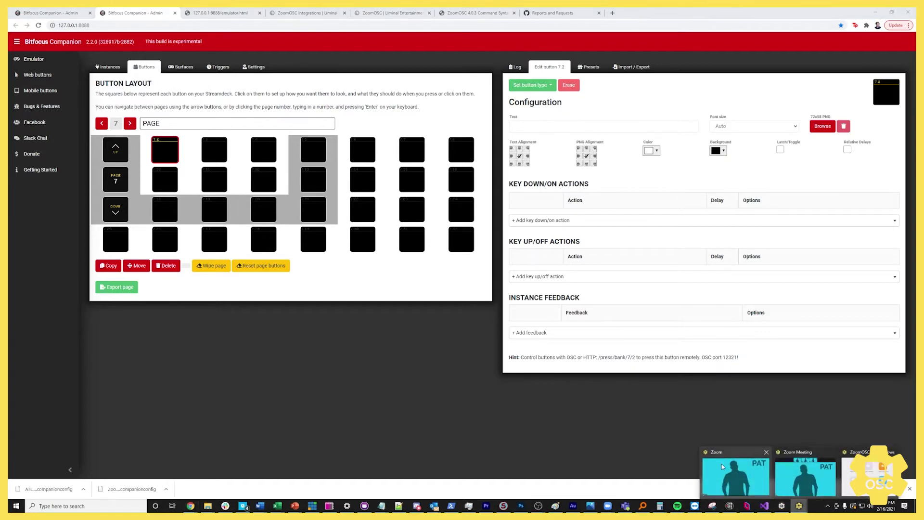
left_click(741, 472)
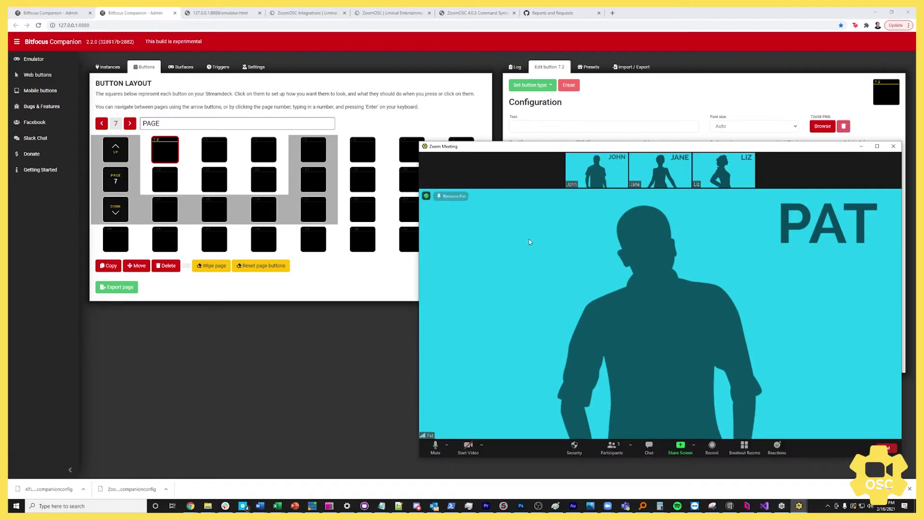
left_click_drag(861, 146, 799, 140)
left_click(826, 153)
left_click(815, 175)
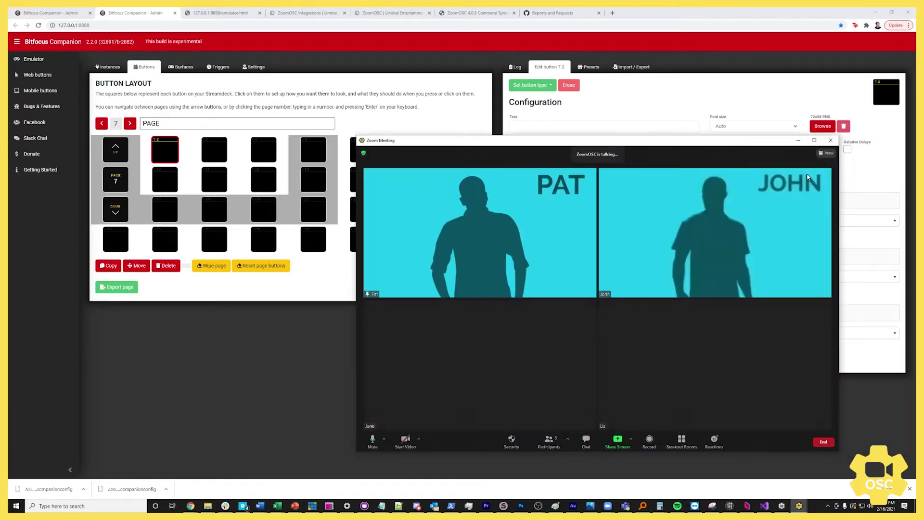
left_click(190, 155)
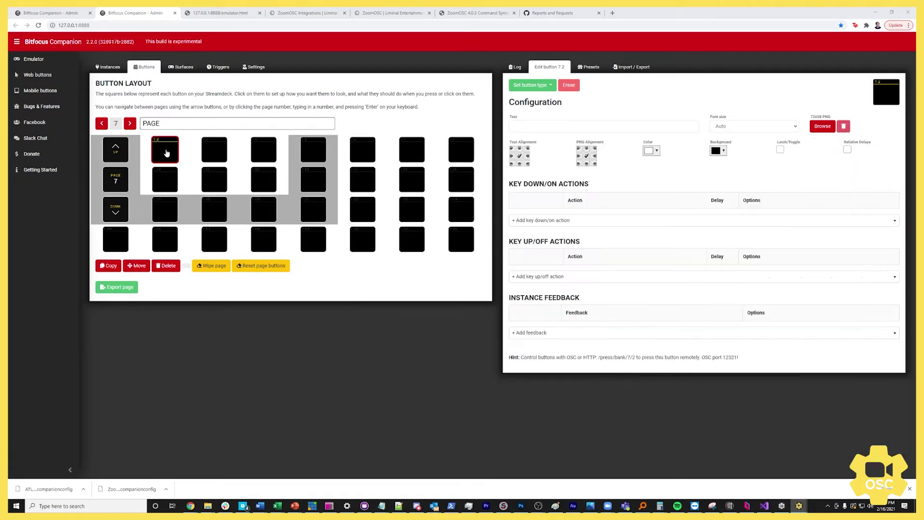
left_click(551, 126)
type("Pat")
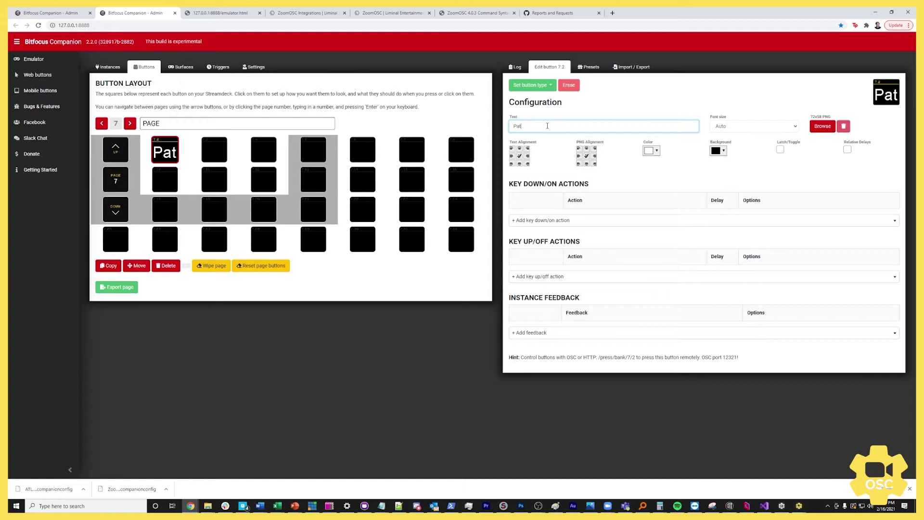
key("BackSpace")
key("BackSpace")
key("BackSpace")
Make the first button in the bottom row a regular button with the text "Update"
left_click(120, 240)
left_click(522, 85)
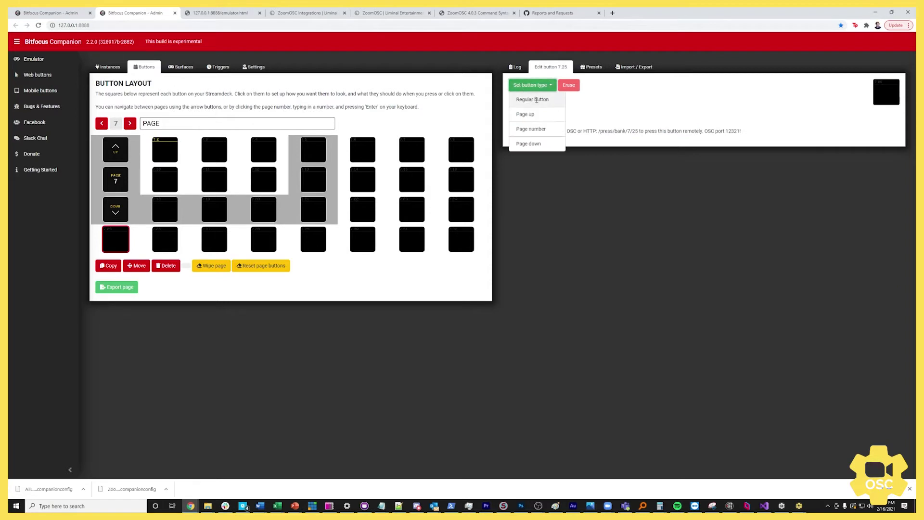
left_click(527, 98)
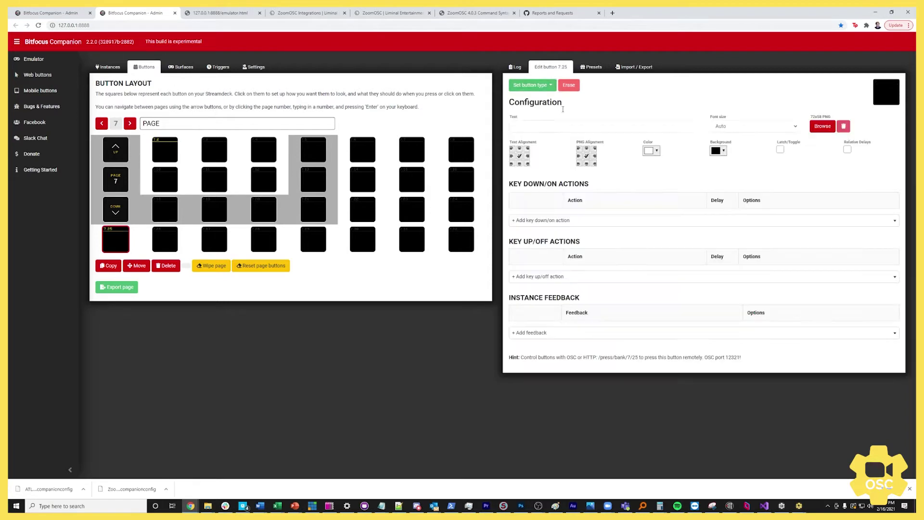
left_click(537, 127)
type("Update")
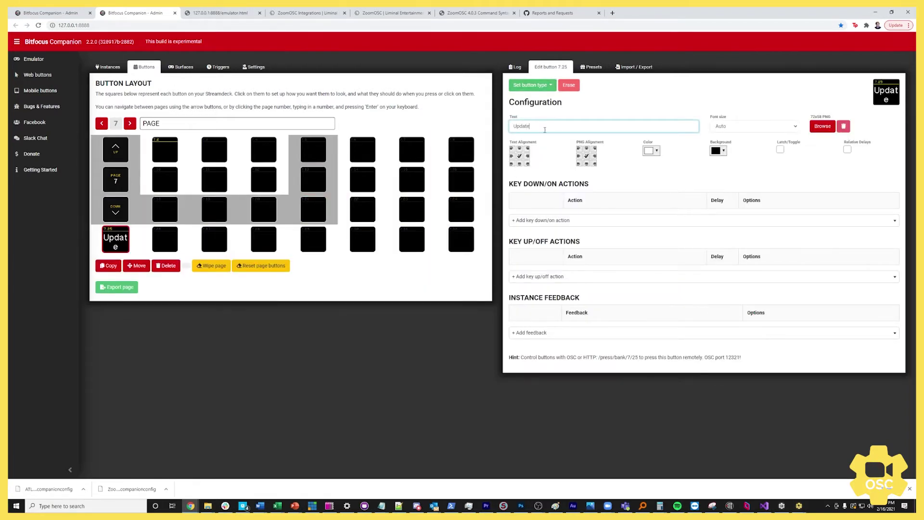
Add a "zoomosc: General local Application Actions" key down action to the Update button with the message Update
left_click(579, 222)
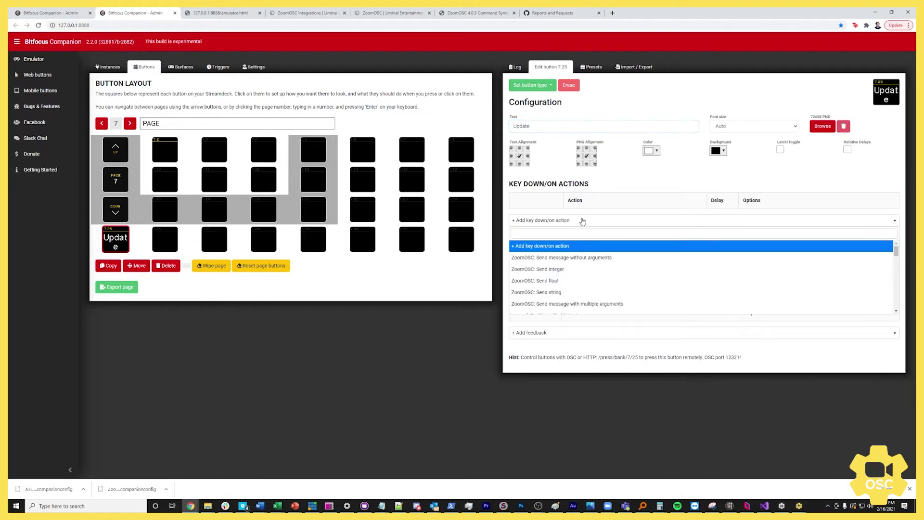
type("zoomosc")
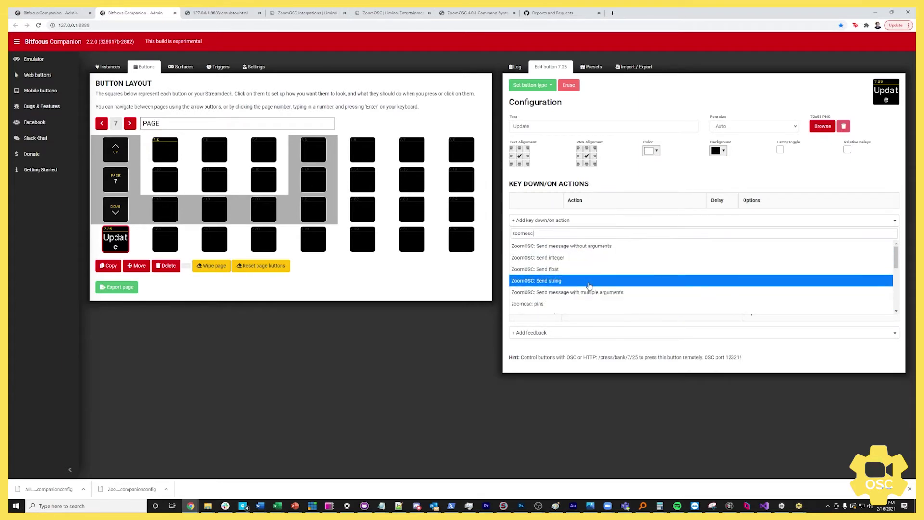
scroll(575, 272, "down", 1)
scroll(575, 272, "down", 5)
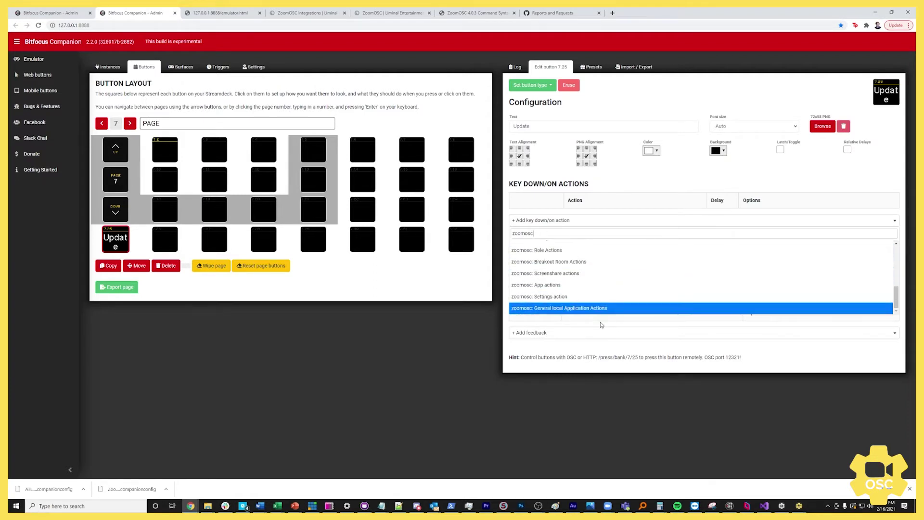
left_click(555, 308)
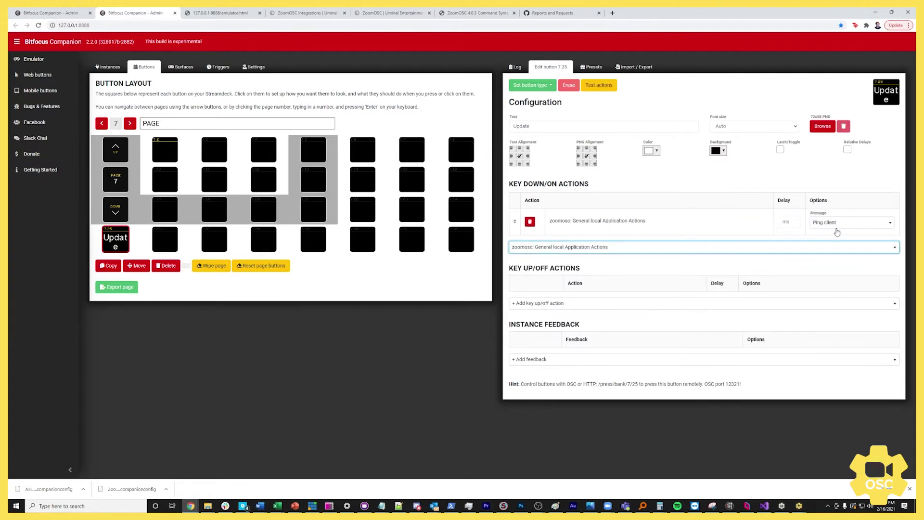
left_click(822, 224)
left_click(834, 268)
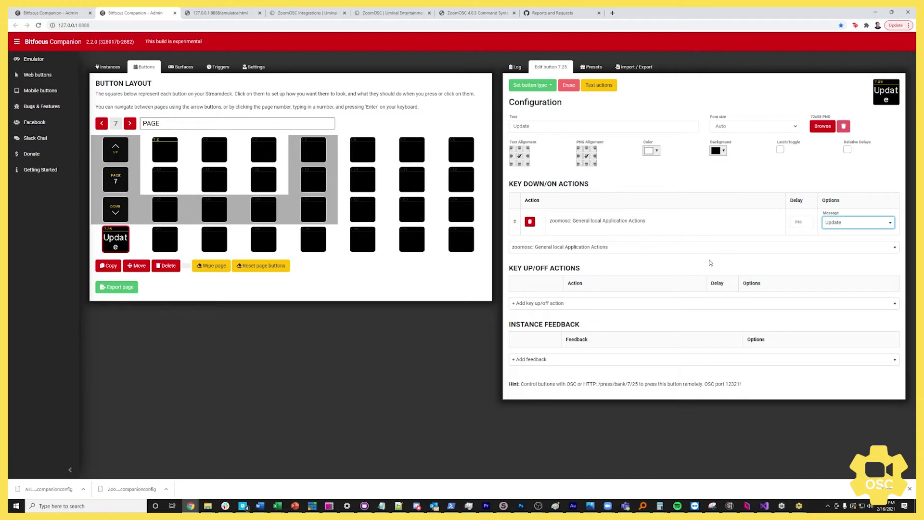
Add a second "zoomosc: General local Application Actions" key down action to the Update button with the message List
left_click(582, 249)
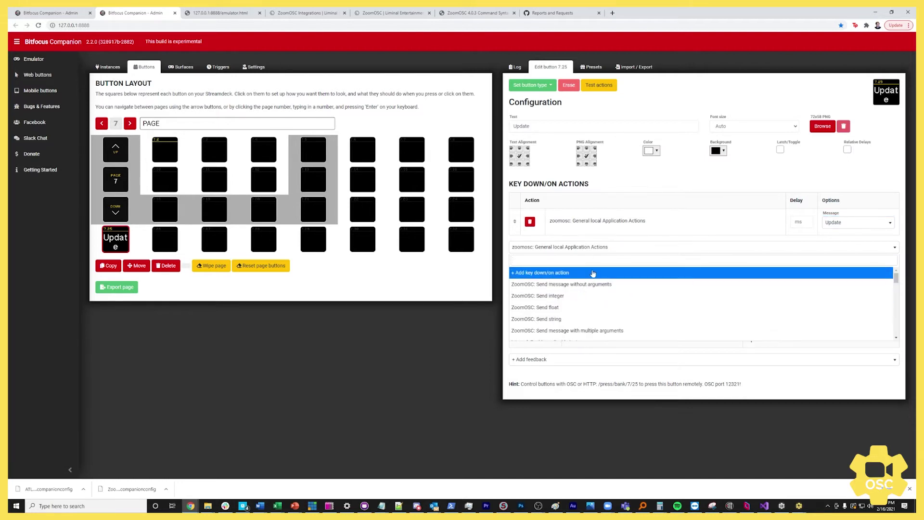
type("gen")
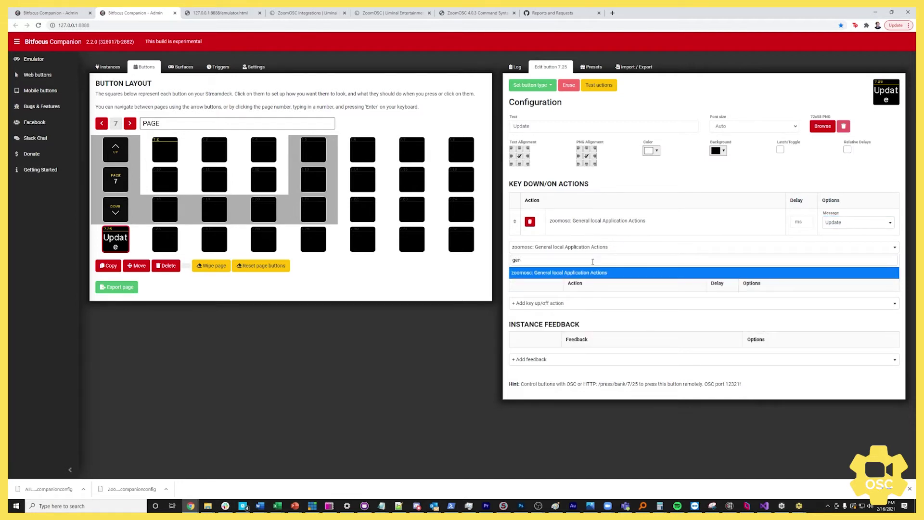
left_click(597, 273)
left_click(843, 250)
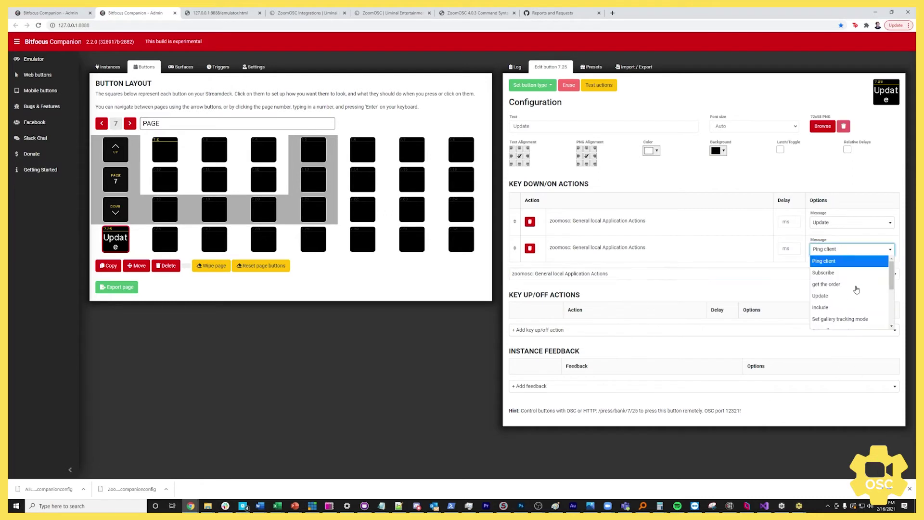
scroll(851, 294, "down", 1)
left_click(836, 295)
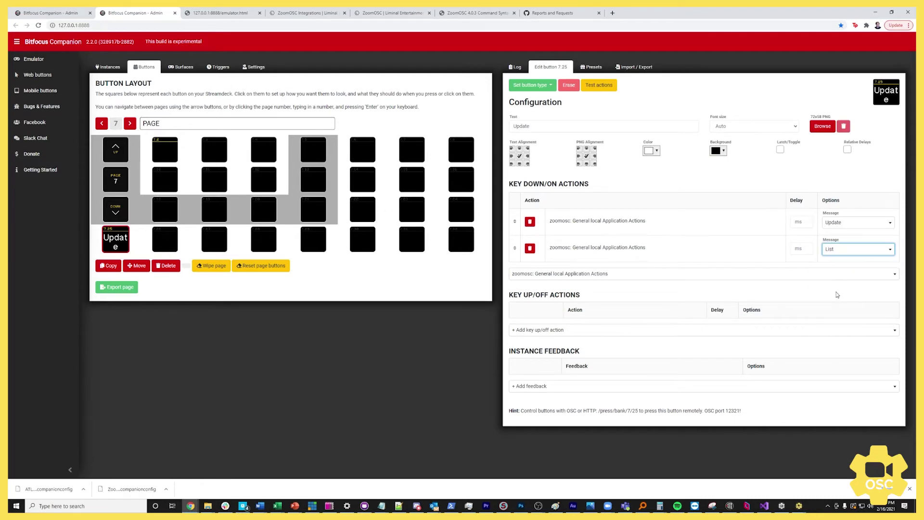
Set the Update button's font size to 14pt and its background to red, and check it in the emulator
left_click(731, 127)
left_click(728, 143)
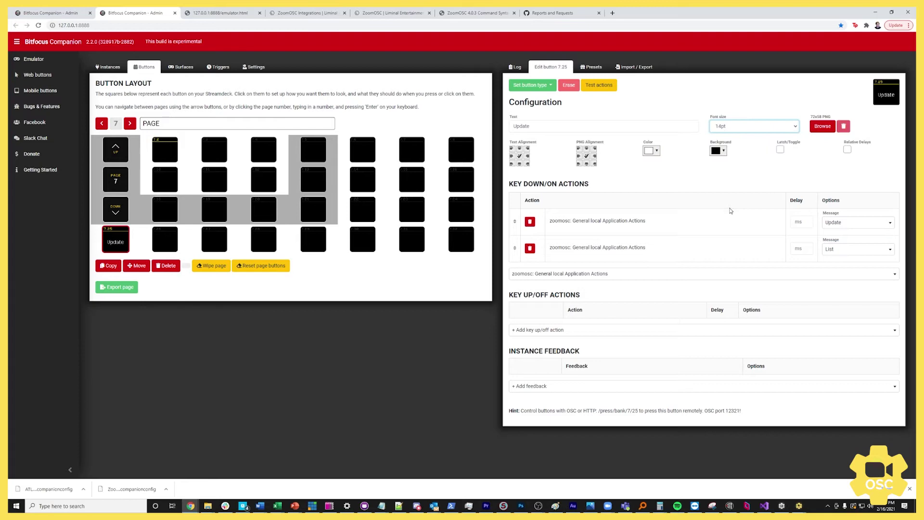
left_click(716, 151)
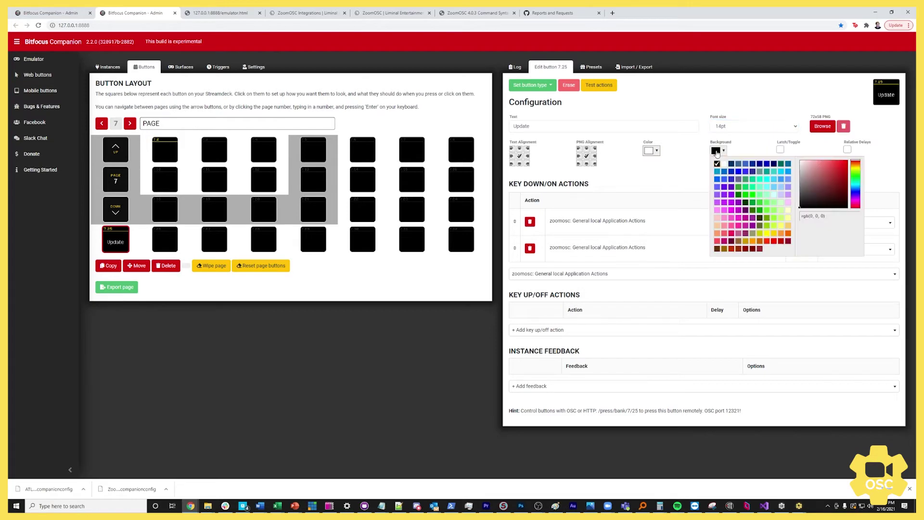
left_click(774, 241)
left_click(637, 179)
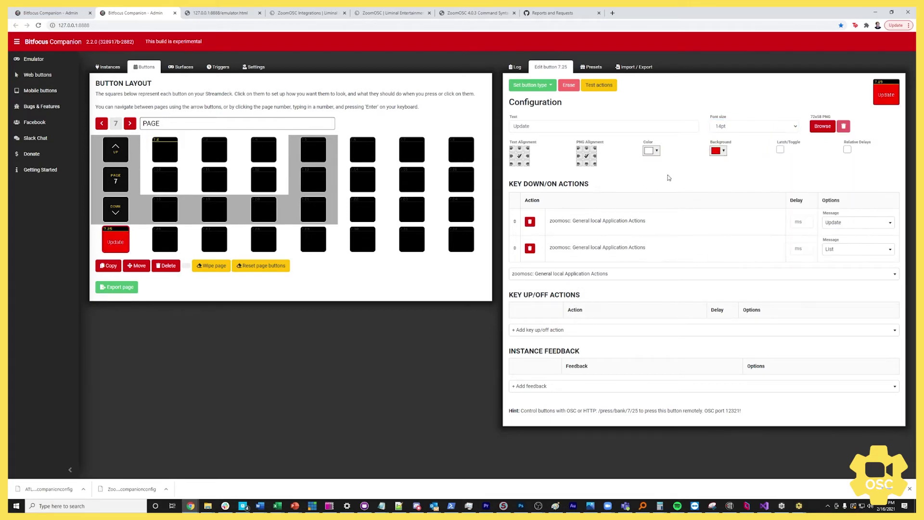
left_click(221, 13)
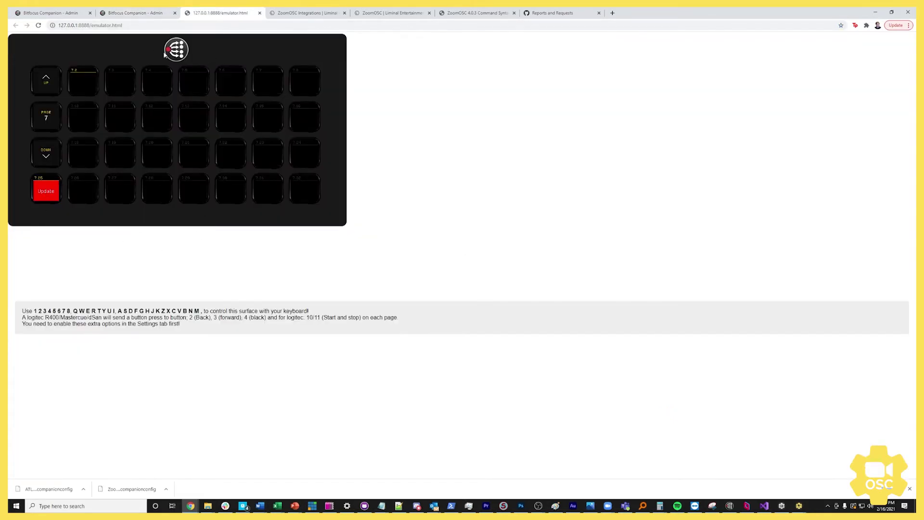
left_click(136, 13)
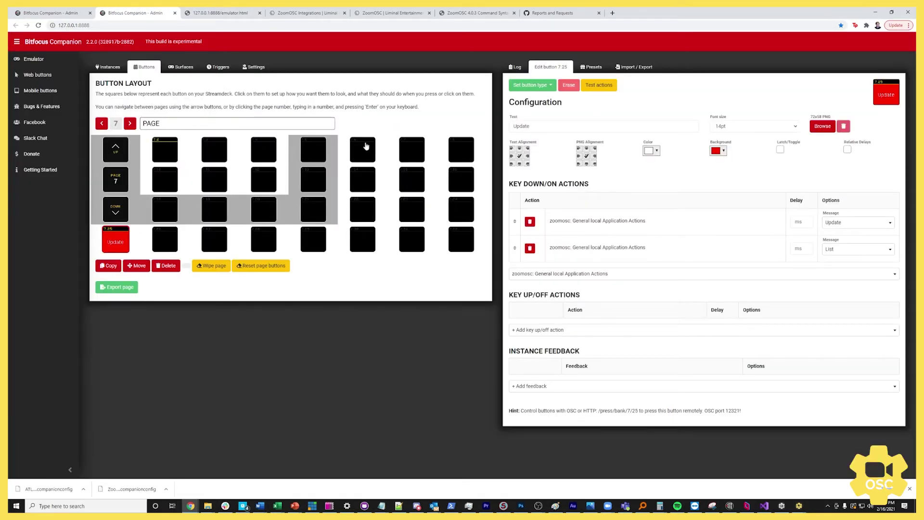
Set the text of button 7.2 to the variable $(zoomosc:userName_tgtID_0)
left_click(163, 150)
left_click(548, 127)
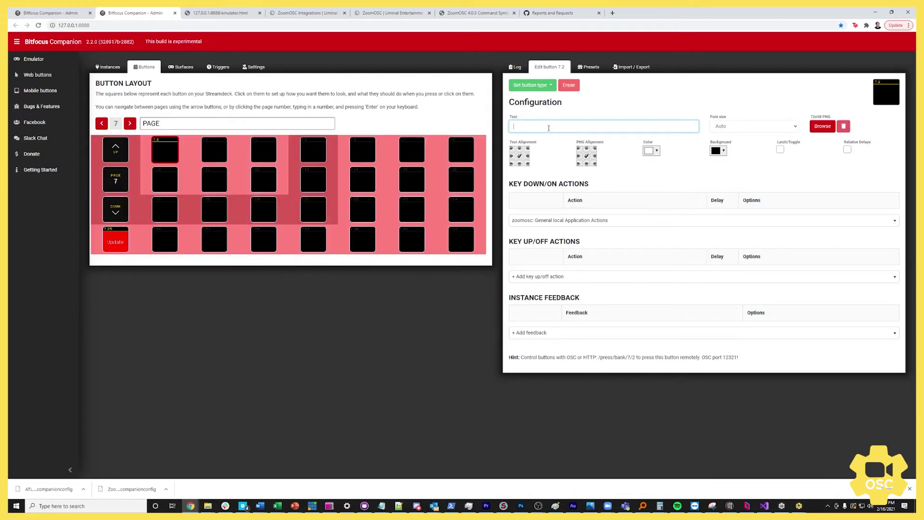
type("$(")
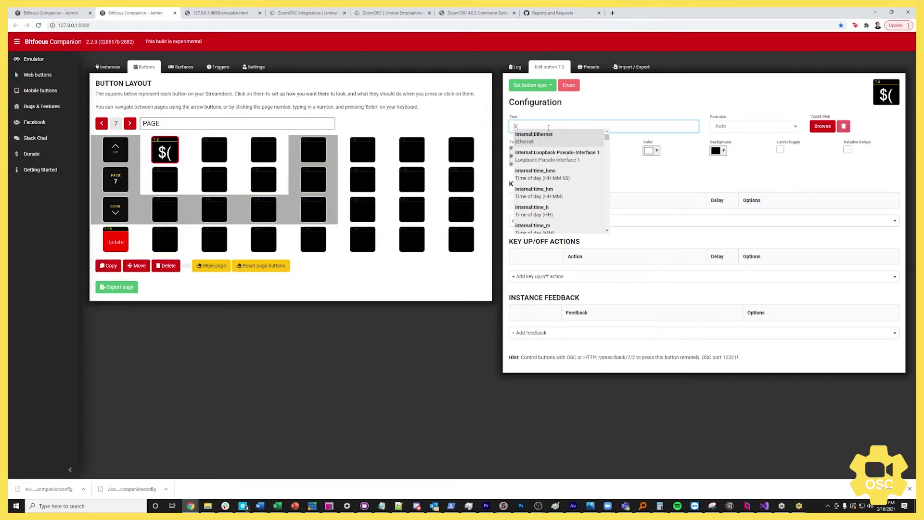
type("zoomo")
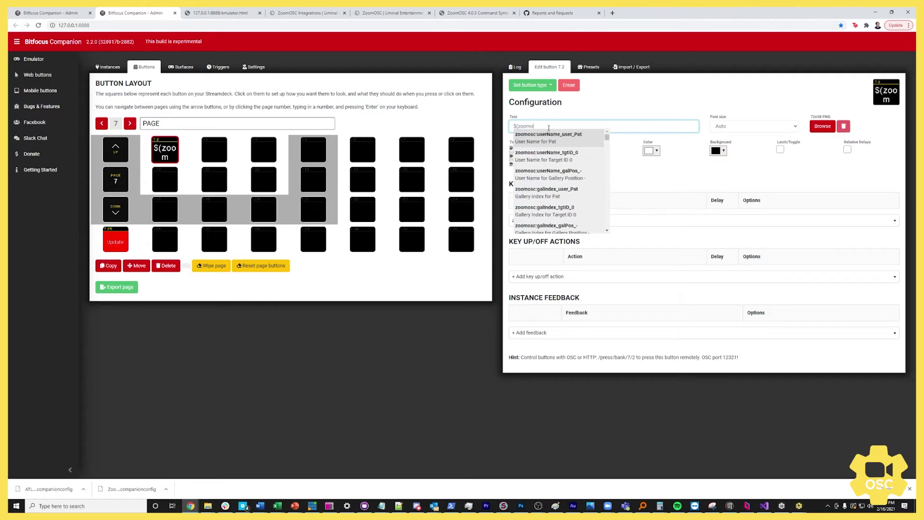
type("sc:")
type("userName")
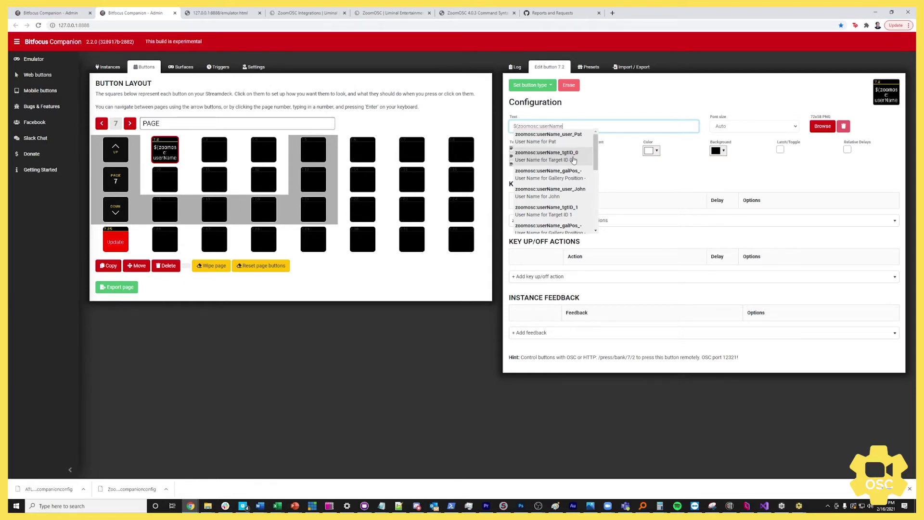
left_click(553, 160)
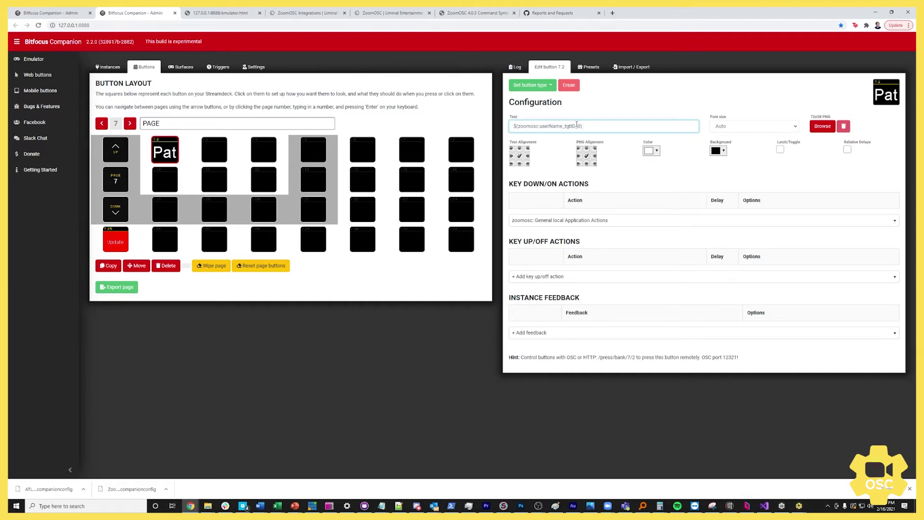
left_click(600, 129)
Copy button 7.2 onto the next three buttons in the top row, 7.3 to 7.5
left_click(165, 153)
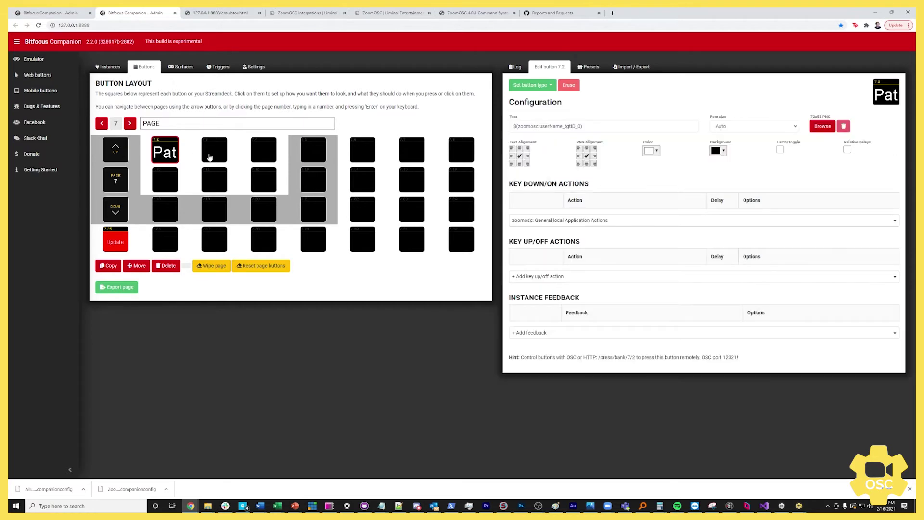
left_click(214, 152)
left_click(264, 152)
left_click(313, 152)
Change the target ID in the userName variable to 1 on button 7.3, 2 on button 7.4 and 3 on button 7.5
left_click(214, 152)
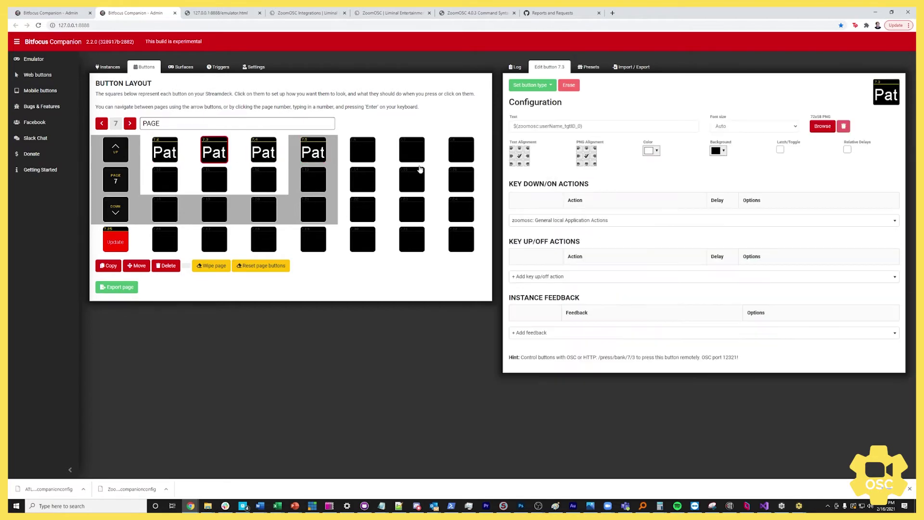
left_click(581, 126)
key("BackSpace")
type("1")
left_click(264, 152)
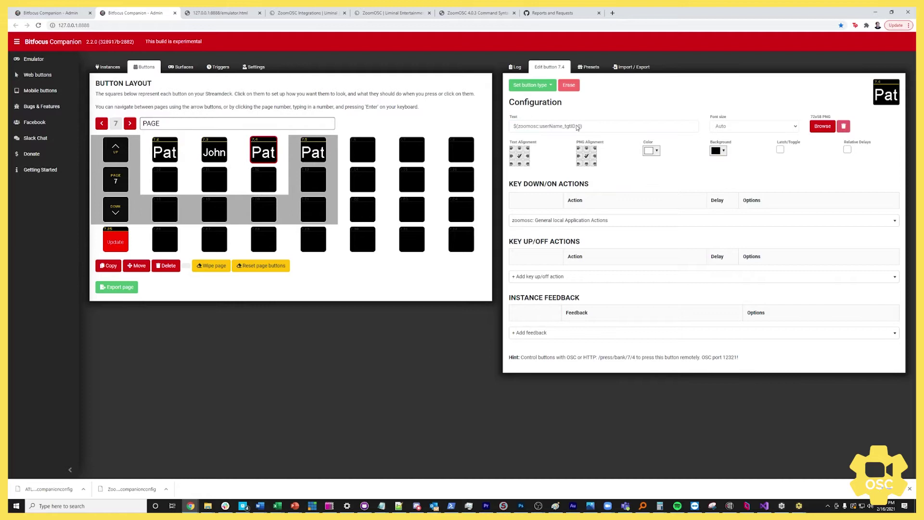
left_click(580, 125)
key("BackSpace")
type("2")
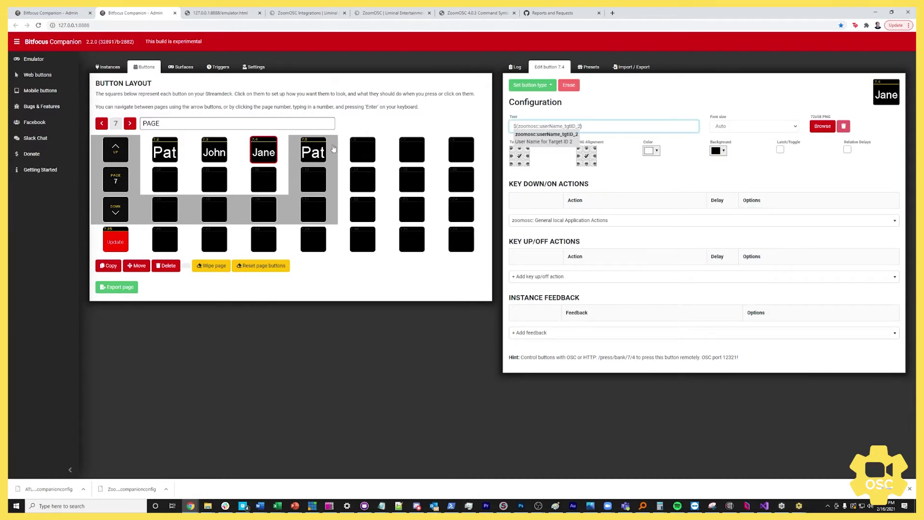
left_click(318, 150)
left_click(579, 126)
type("3")
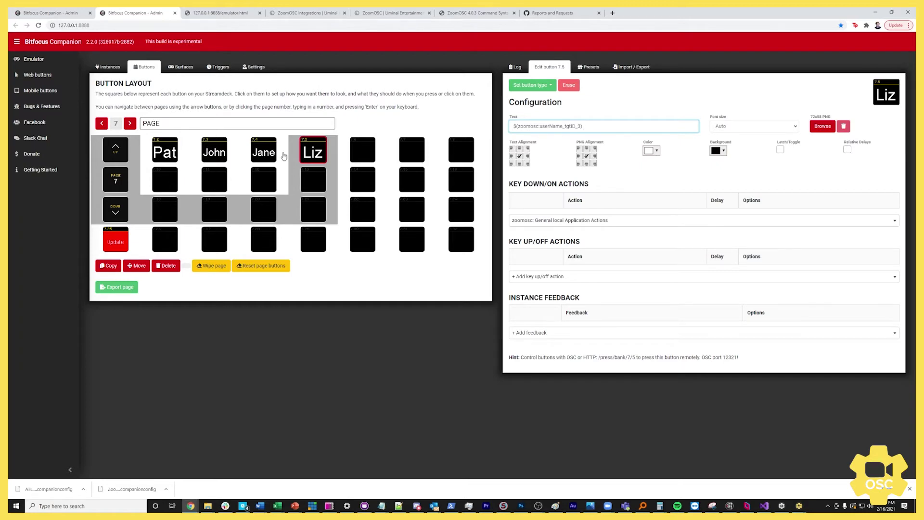
Add a zoomosc: pins key down action to button 7.2, with Pin screen 1, user --Target Index-- and user string 0
left_click(162, 161)
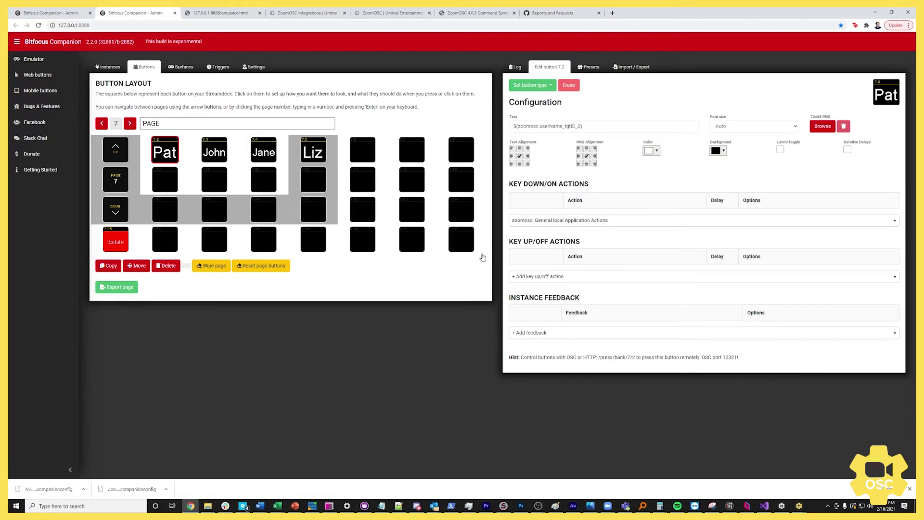
left_click(538, 224)
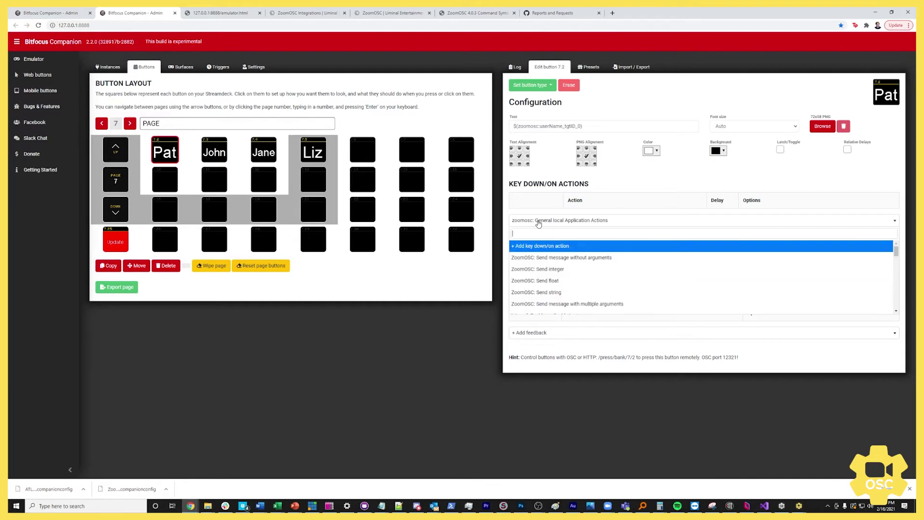
type("pin")
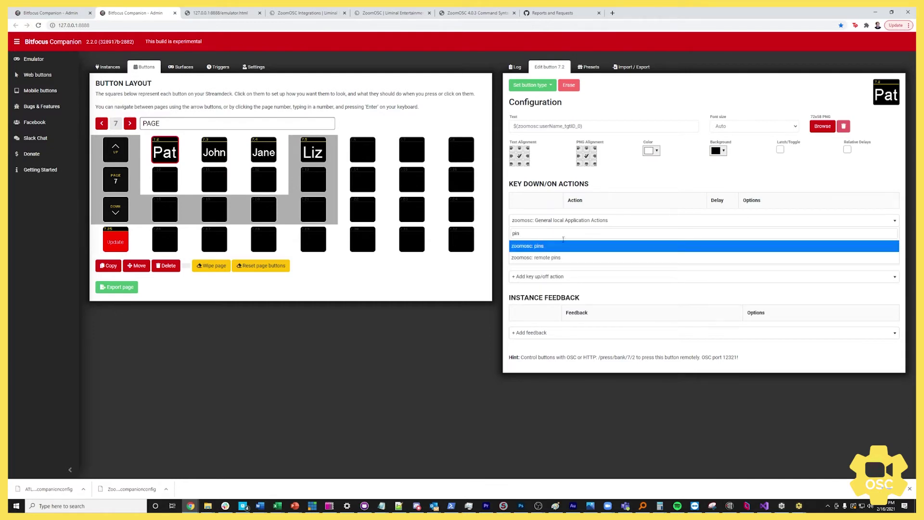
left_click(561, 254)
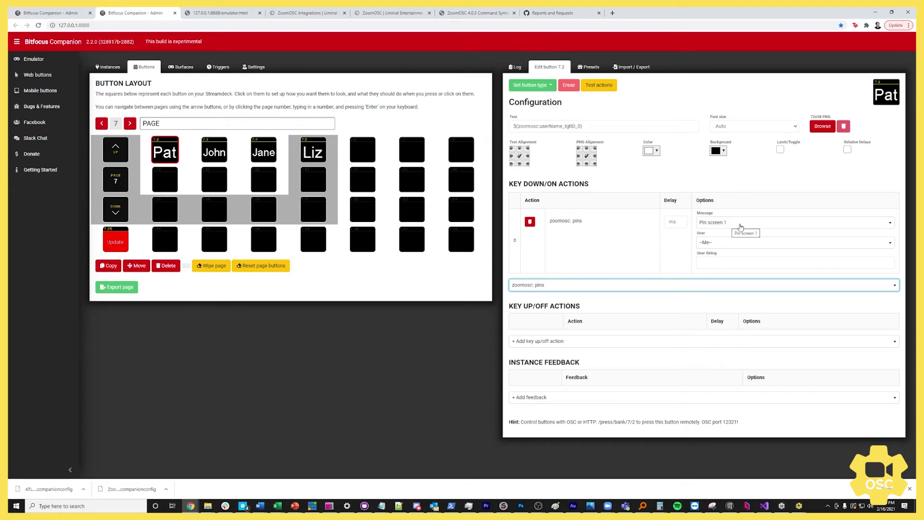
left_click(719, 246)
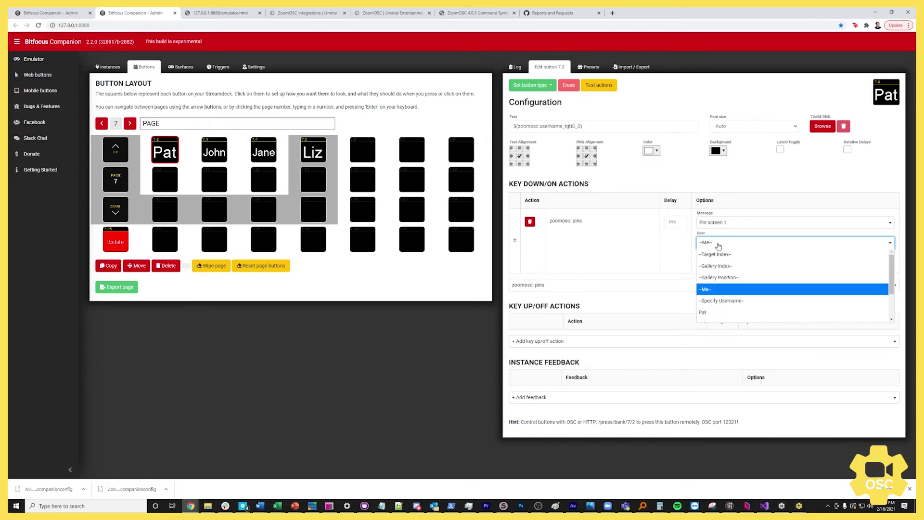
left_click(713, 258)
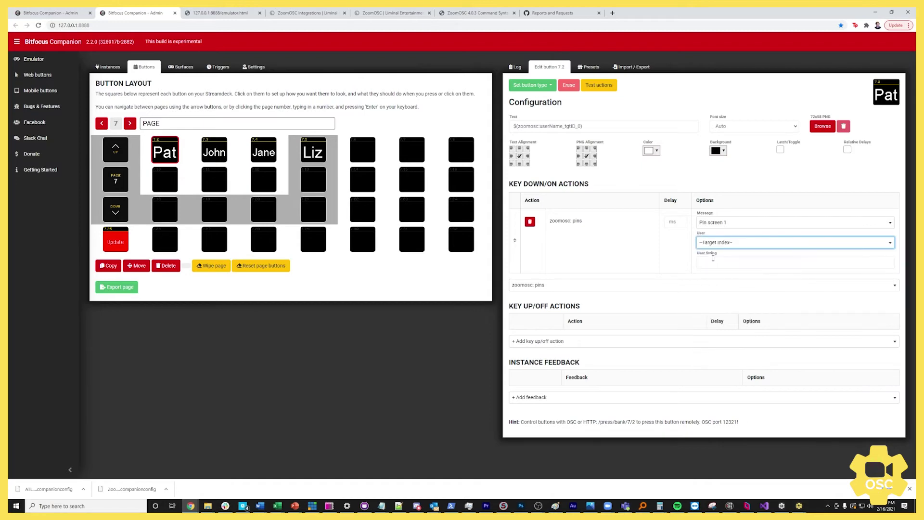
left_click(730, 263)
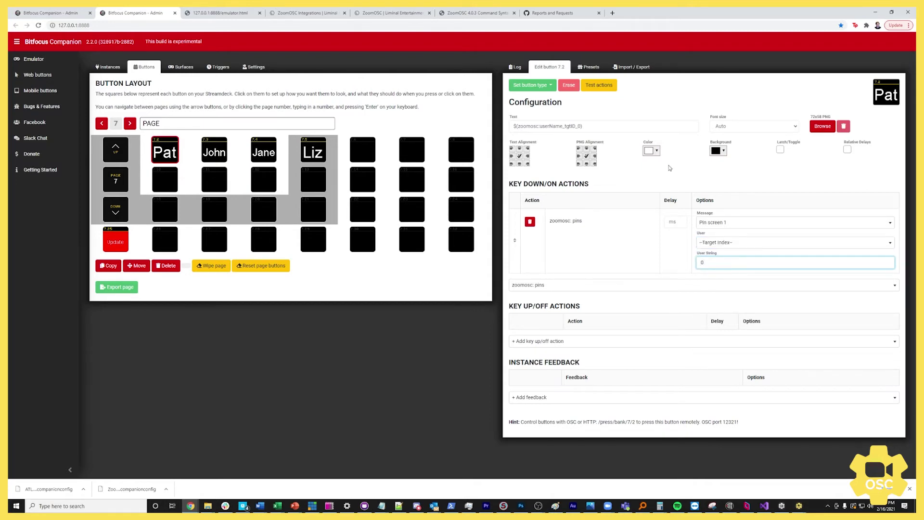
Add a zoomosc: pins key down action to button 7.3, with the user set to --Target Index-- and its user string filled in
left_click(219, 153)
left_click(614, 222)
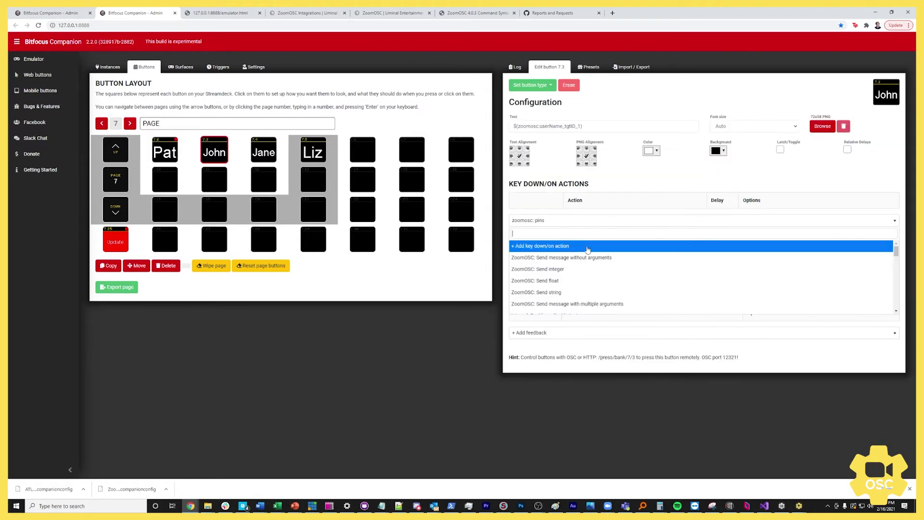
type("pin")
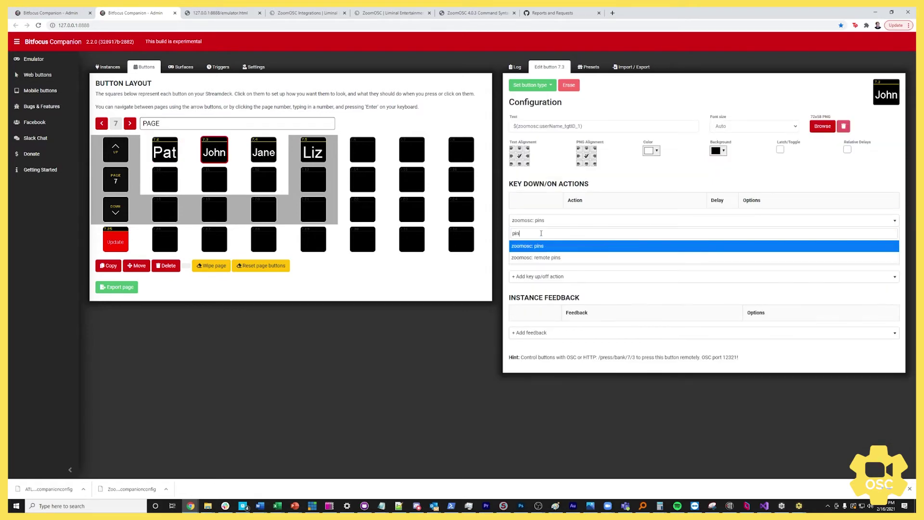
key("Return")
left_click(712, 242)
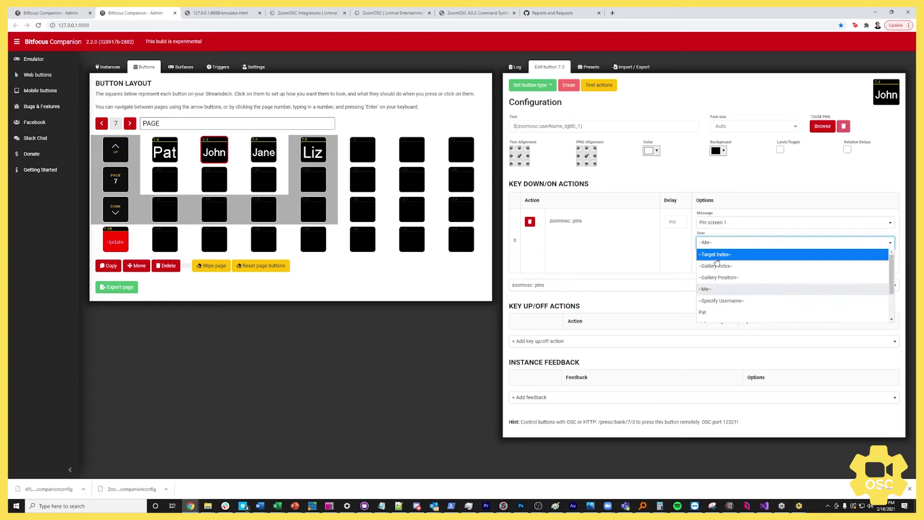
left_click(716, 254)
left_click(711, 262)
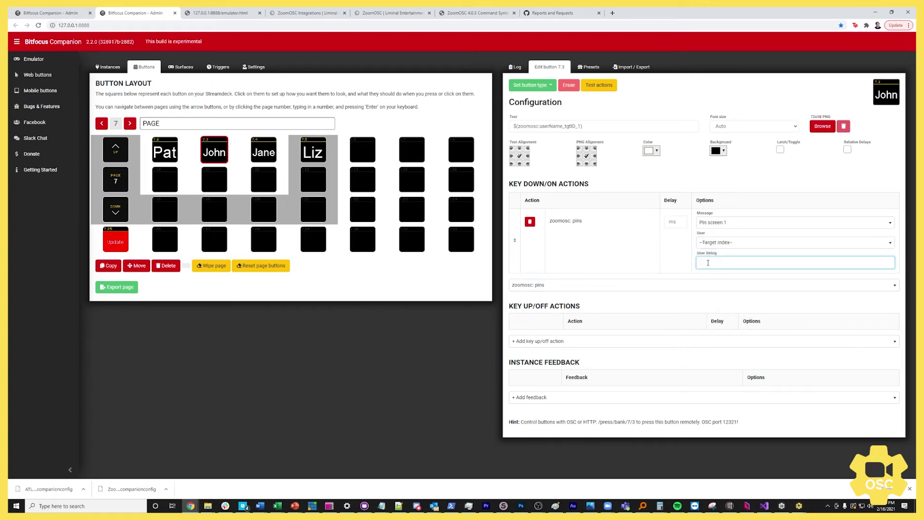
Add a zoomosc: pins key down action to button 7.4, with user --Target Index-- and user string 2
left_click(260, 153)
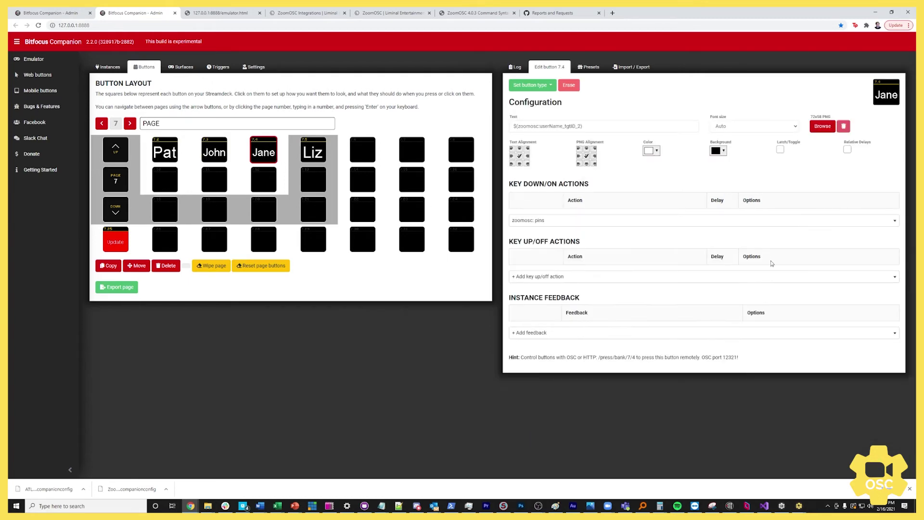
left_click(672, 223)
type("pin")
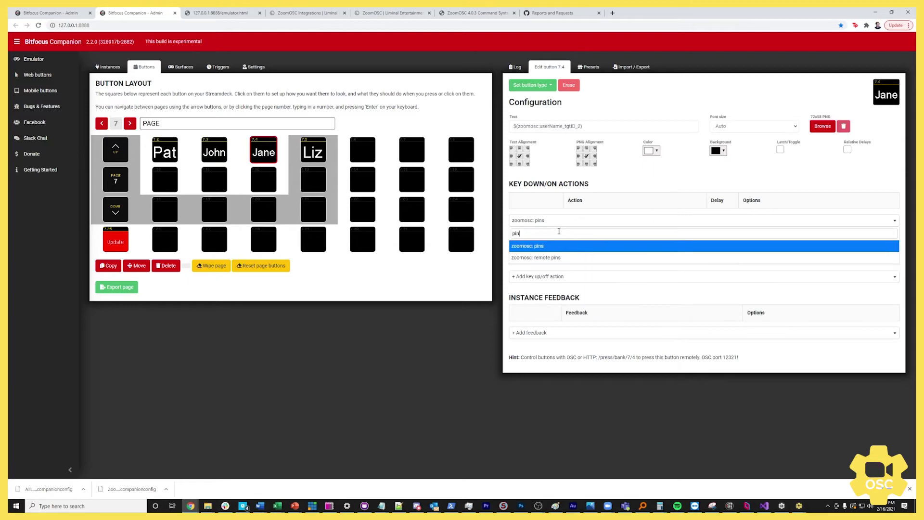
left_click(535, 246)
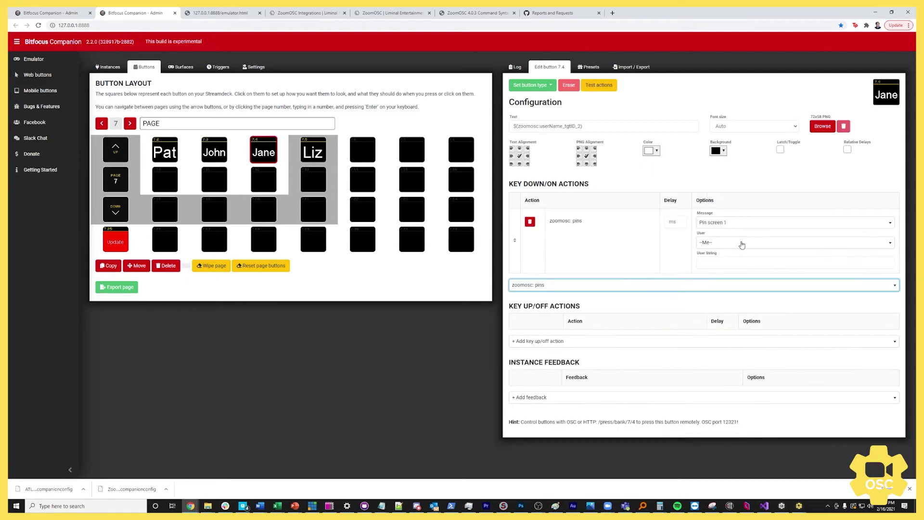
left_click(723, 243)
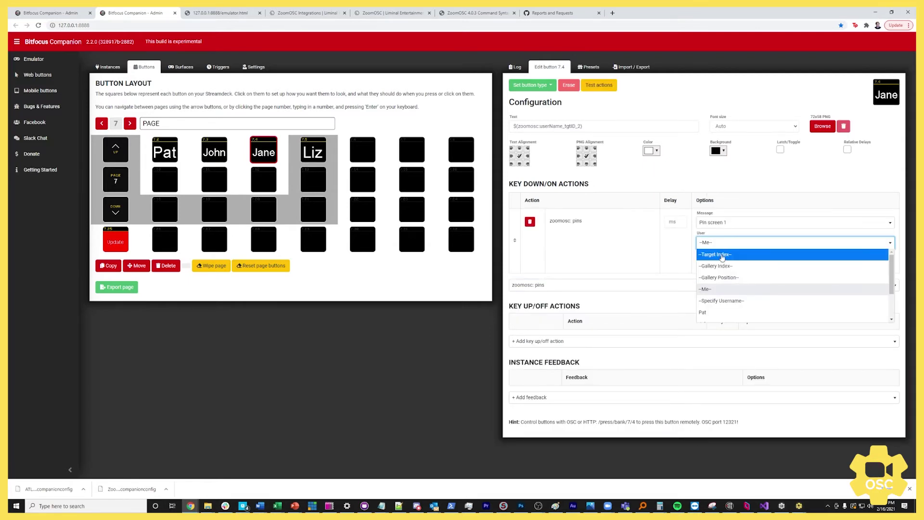
left_click(721, 254)
left_click(711, 262)
type("2")
Add a zoomosc: pins key down action to button 7.5, with Pin screen 1, user --Target Index-- and user string 3
left_click(317, 153)
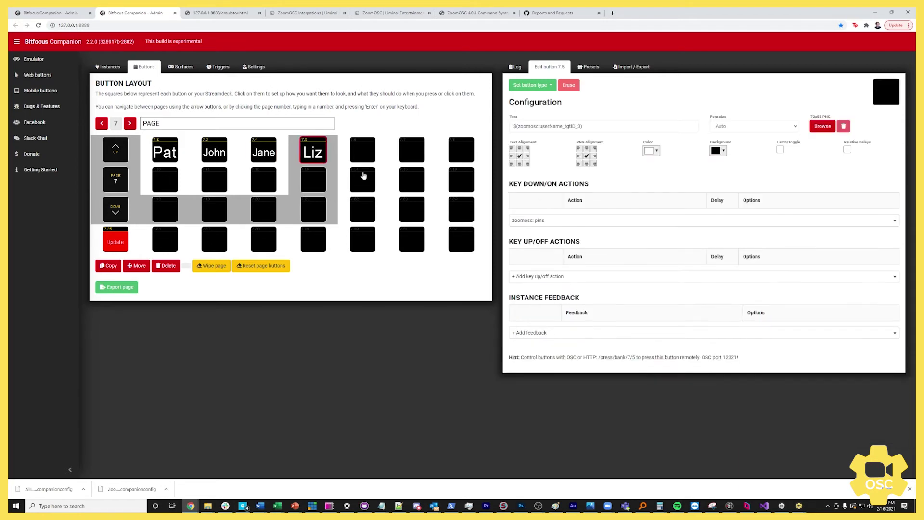
left_click(635, 222)
type("pins")
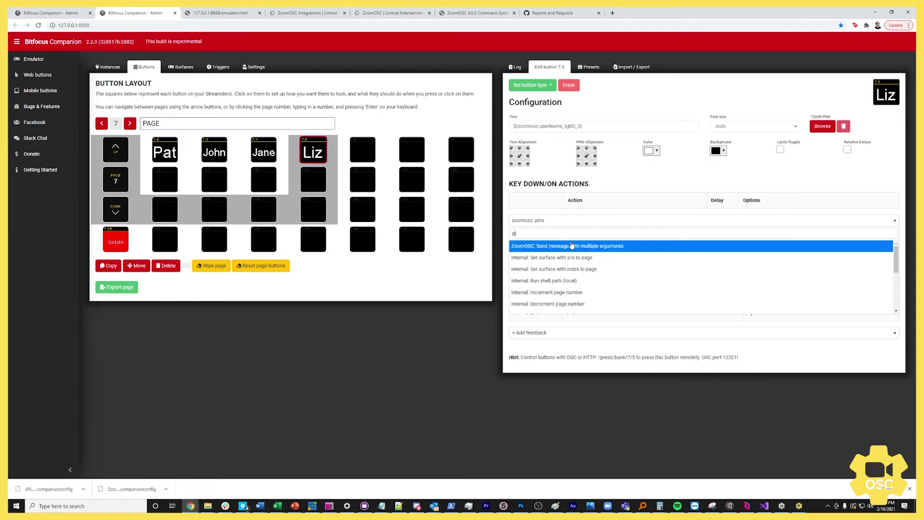
left_click(572, 244)
left_click(732, 223)
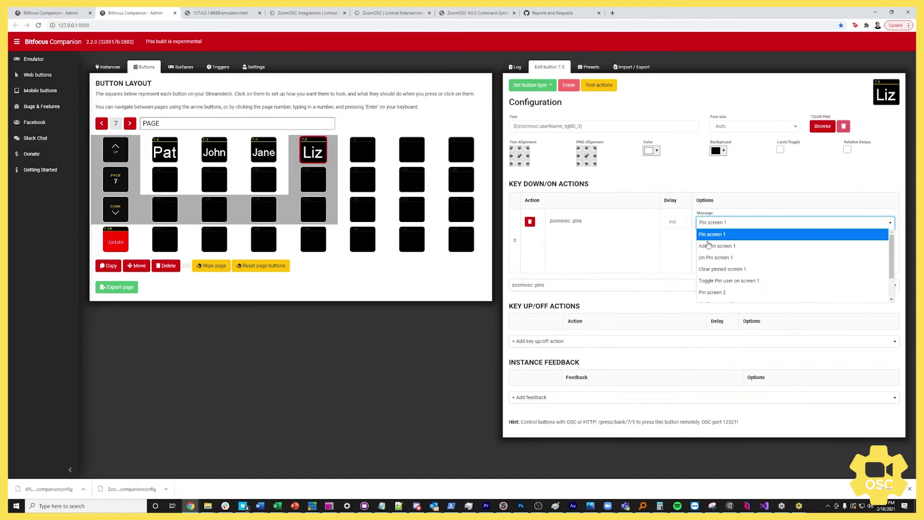
left_click(712, 234)
left_click(707, 242)
left_click(717, 262)
left_click(717, 261)
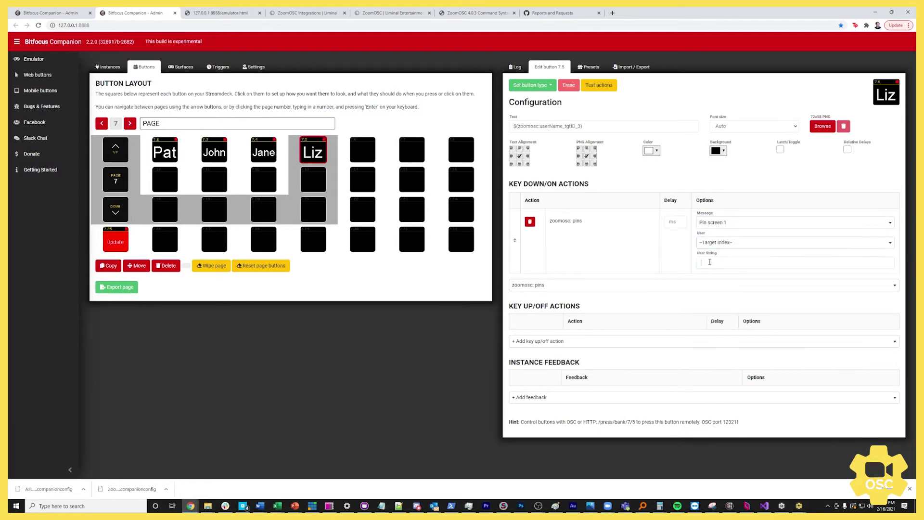
type("3")
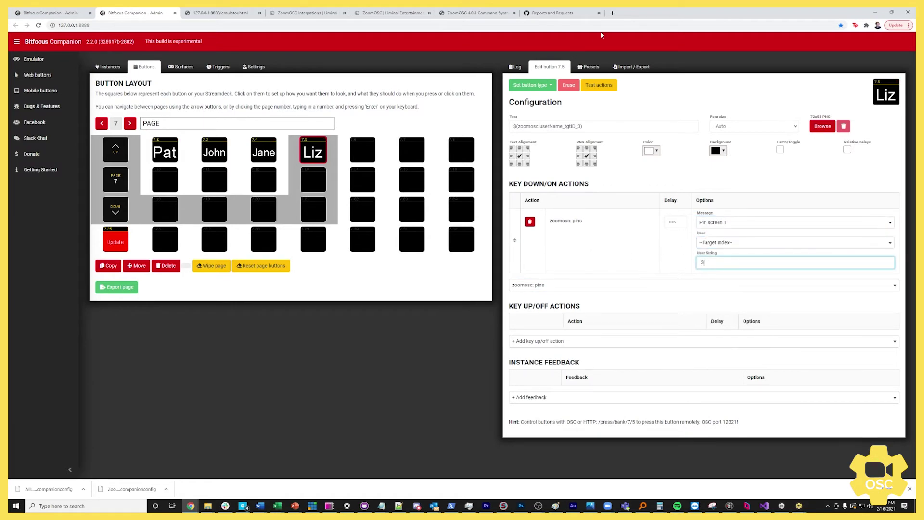
Place the emulator beside the Zoom meeting window and test pinning each of the four participants with buttons 7.2 to 7.5
left_click(220, 13)
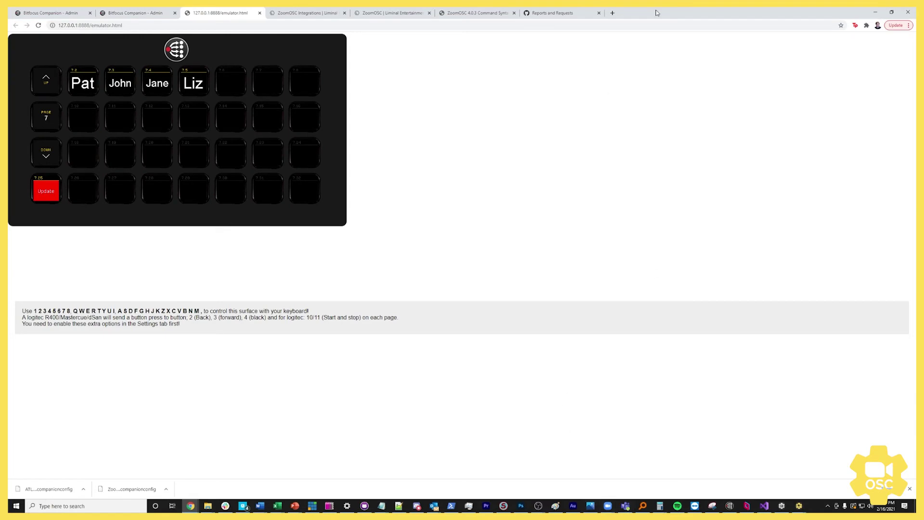
left_click_drag(421, 7, 278, 76)
left_click_drag(626, 140, 686, 154)
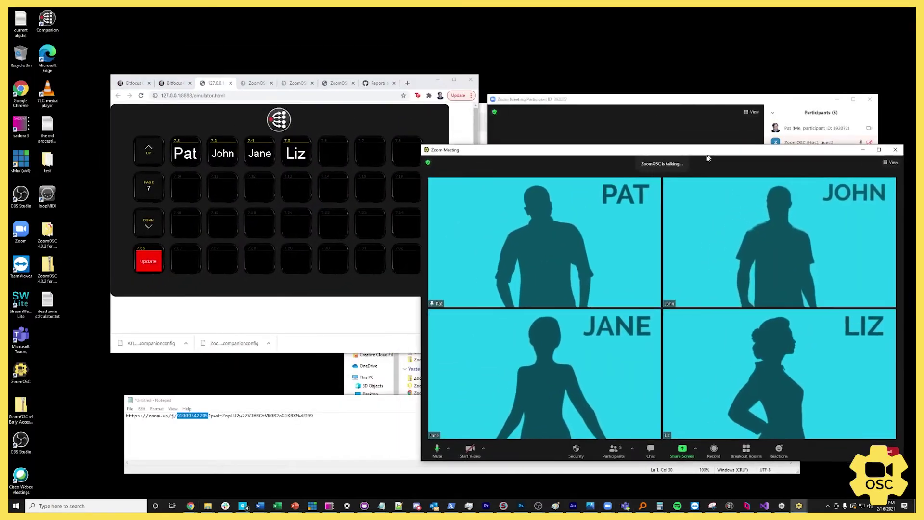
left_click(186, 155)
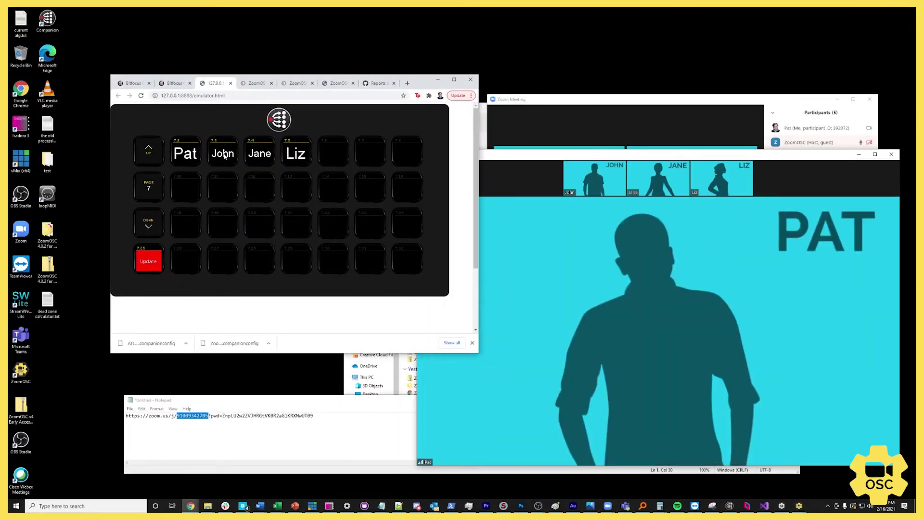
left_click(222, 154)
left_click(259, 154)
left_click(295, 155)
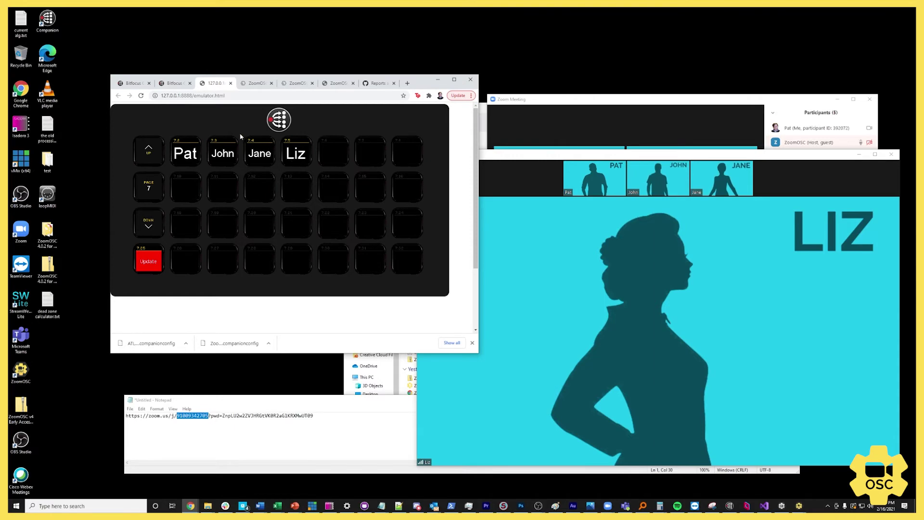
left_click(454, 79)
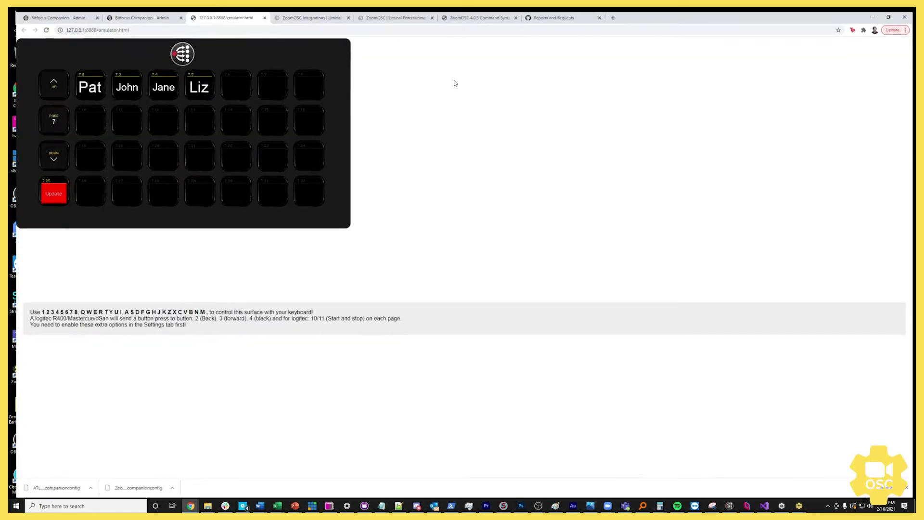
Add a zoomosc: User Status Feedback instance feedback to button 7.2 in the Companion button editor
left_click(118, 13)
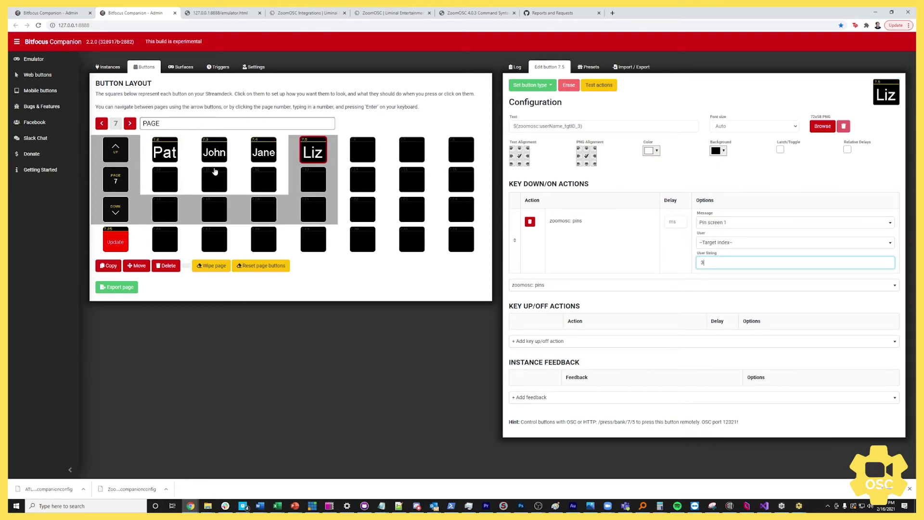
left_click(172, 161)
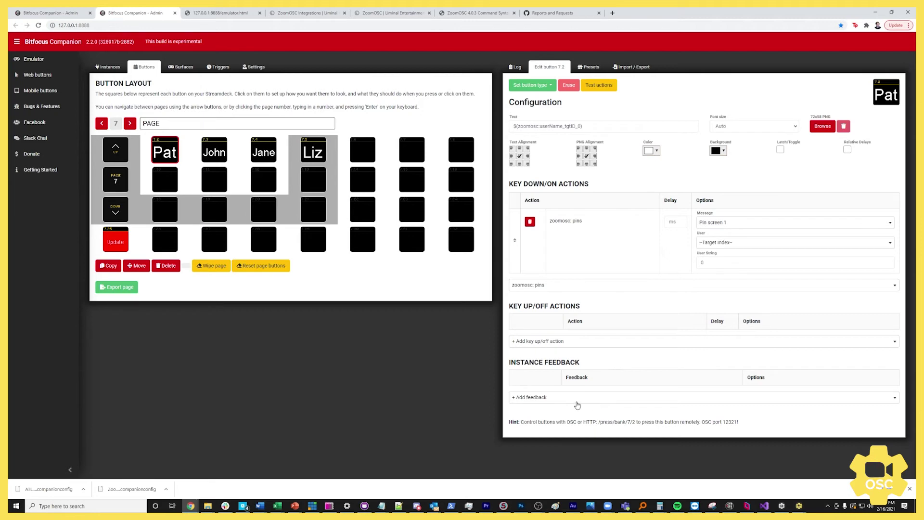
left_click(538, 399)
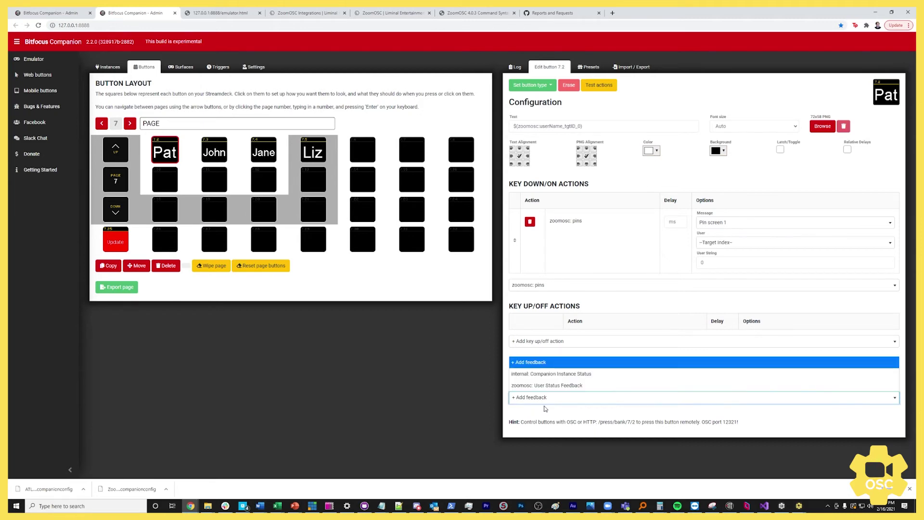
left_click(581, 385)
scroll(873, 419, "down", 2)
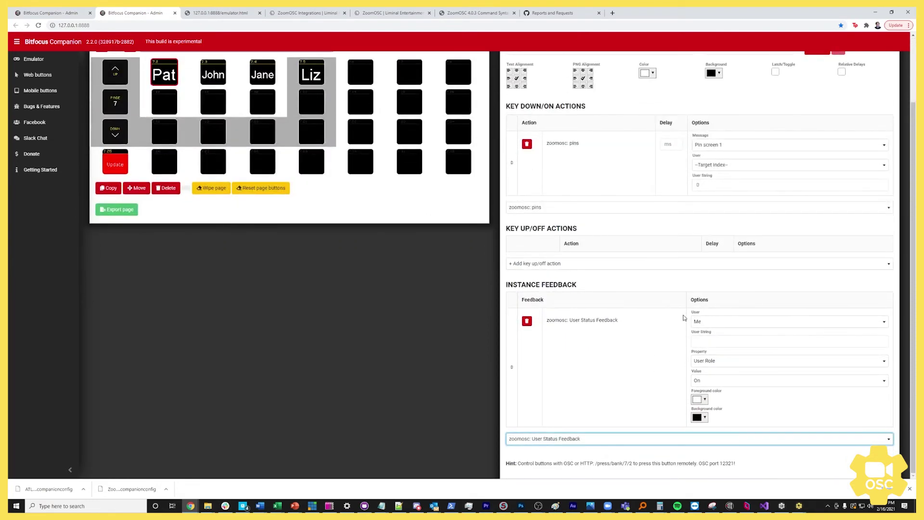
Set the feedback's user to --Specify Username-- and enter the first participant's name as the user string
left_click(717, 322)
scroll(706, 364, "up", 3)
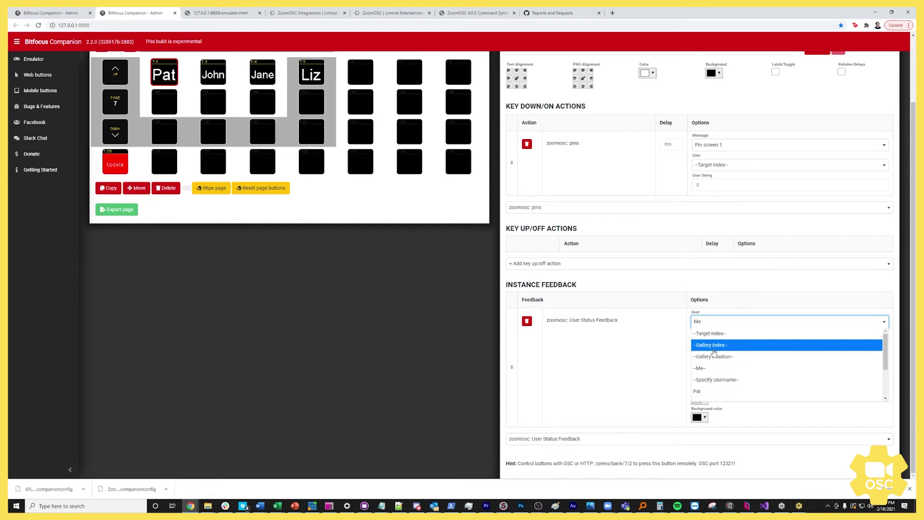
left_click(714, 380)
left_click(711, 339)
type("Pat")
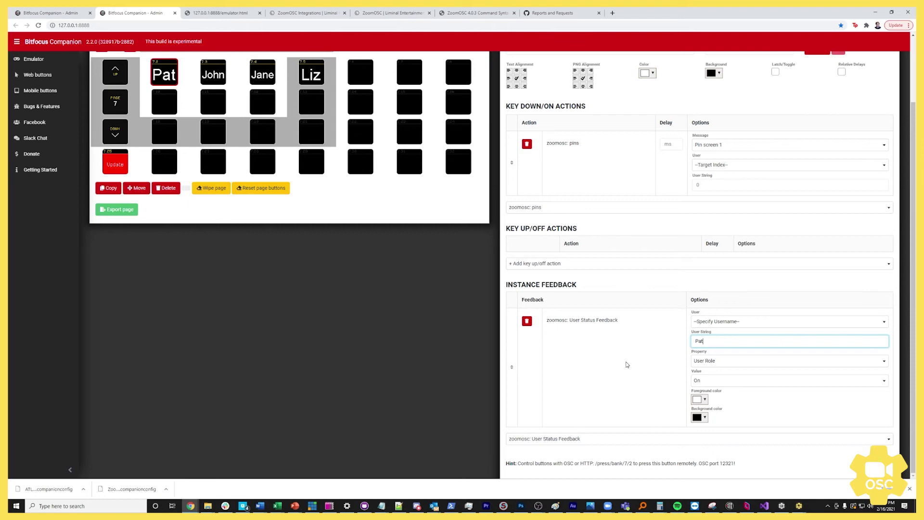
Set the feedback's property to Hand Raised Status, with a black foreground and a yellow background
left_click(714, 365)
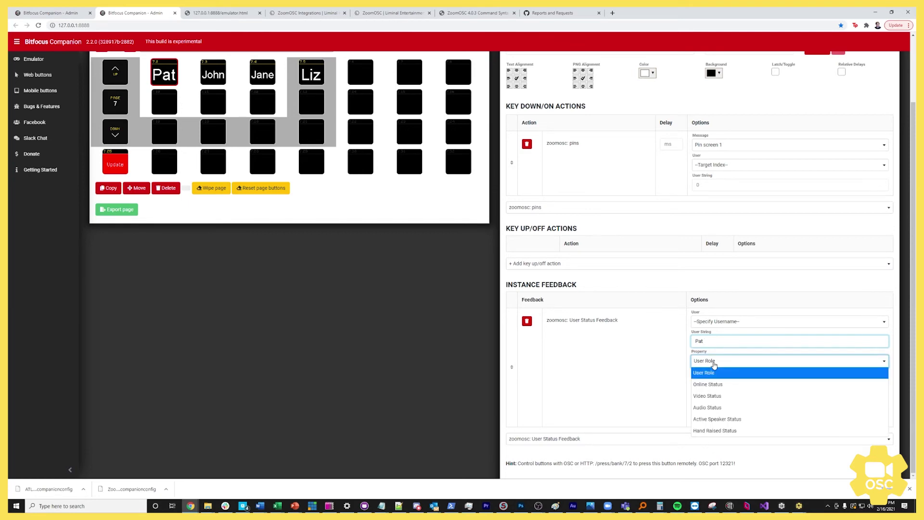
left_click(717, 431)
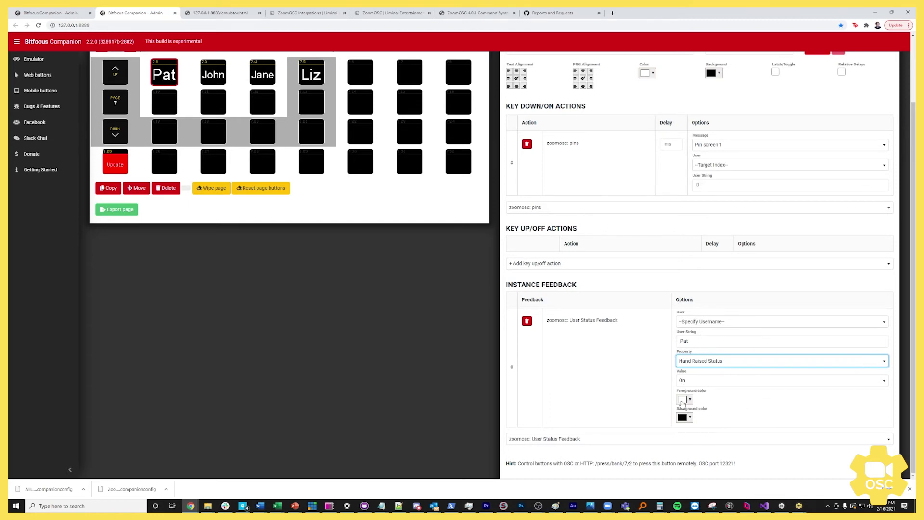
left_click(684, 400)
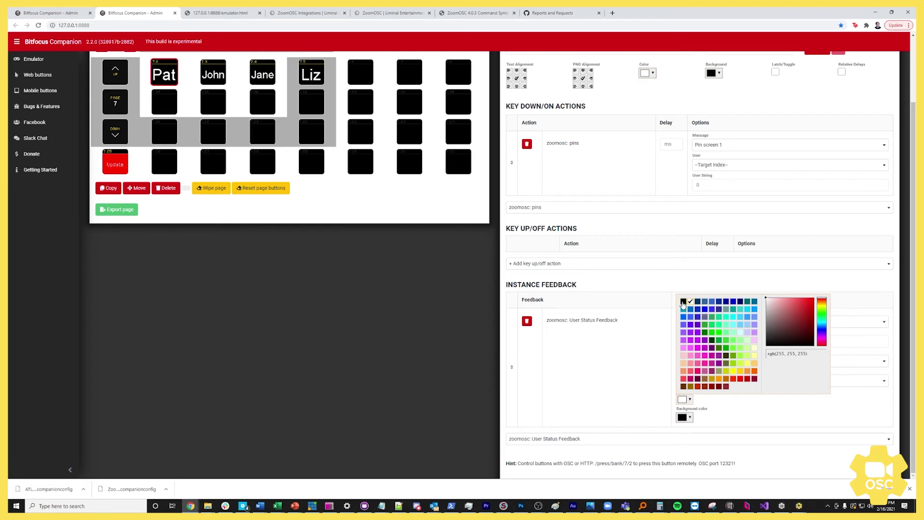
left_click(683, 304)
left_click(683, 418)
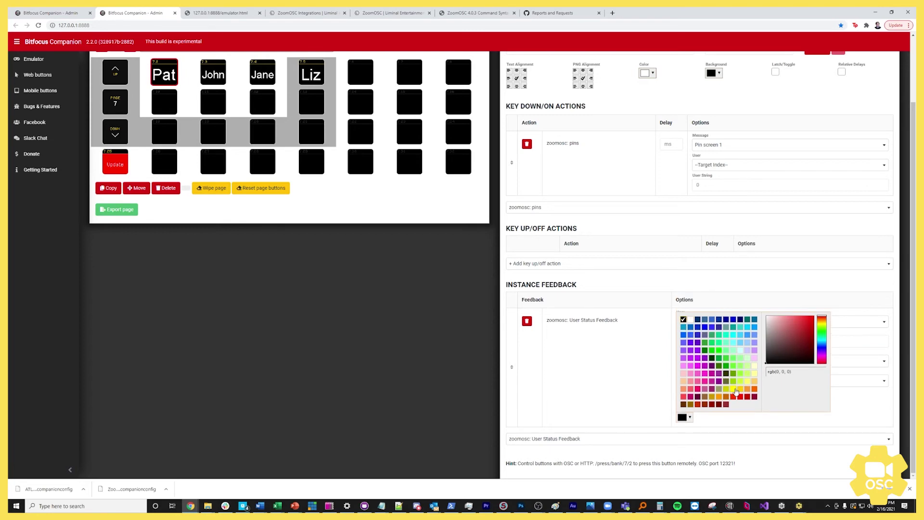
left_click(735, 391)
Add a second zoomosc: User Status Feedback to button 7.2, with user --Specify Username-- and the first participant's name as user string
left_click(553, 441)
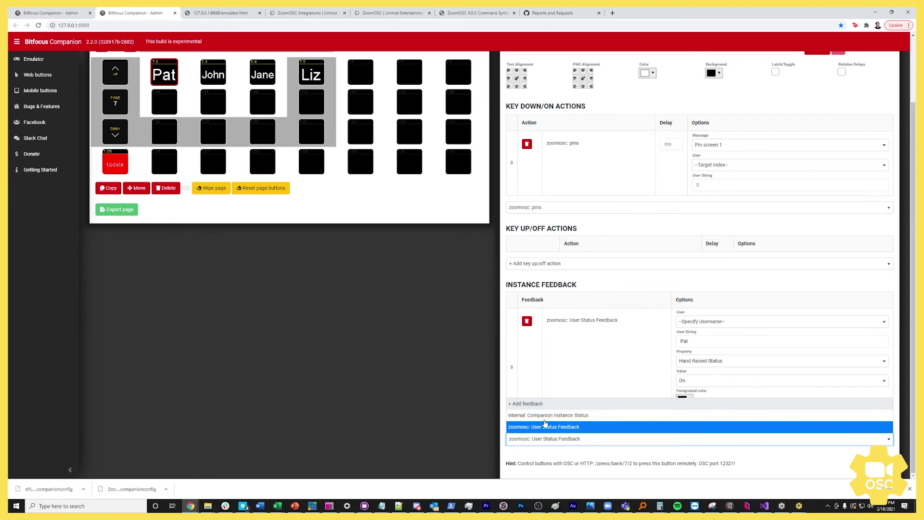
left_click(578, 427)
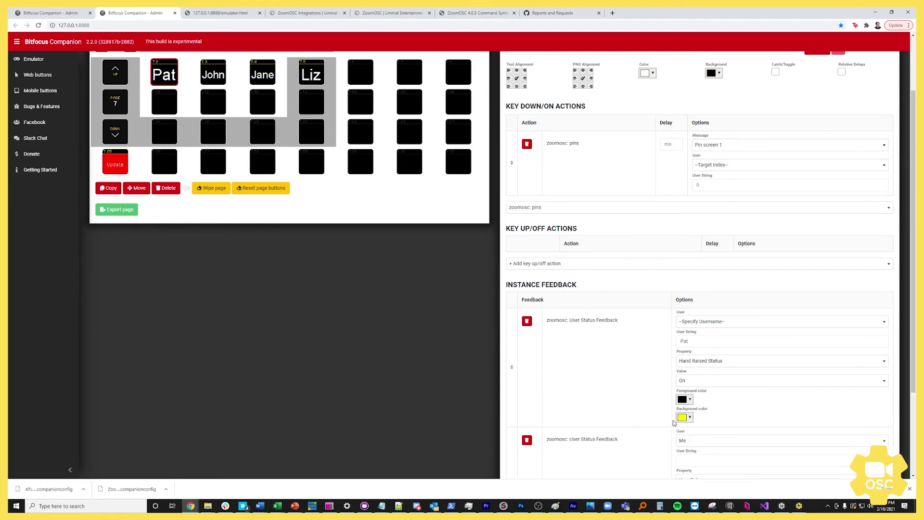
scroll(697, 375, "down", 3)
left_click(705, 321)
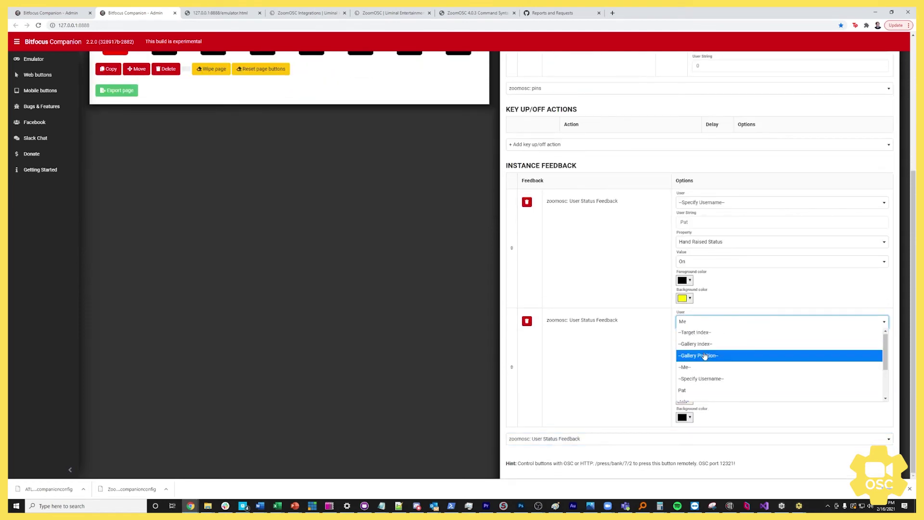
left_click(706, 432)
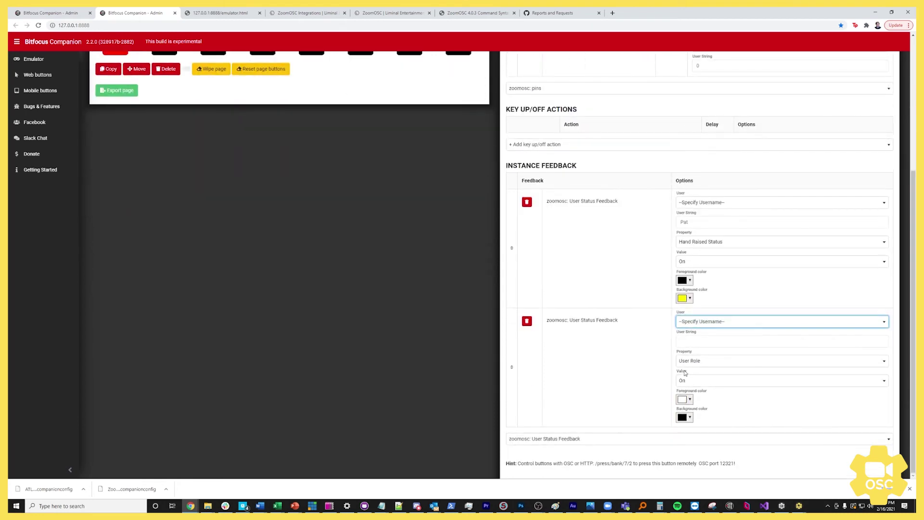
left_click(686, 341)
type("Pat")
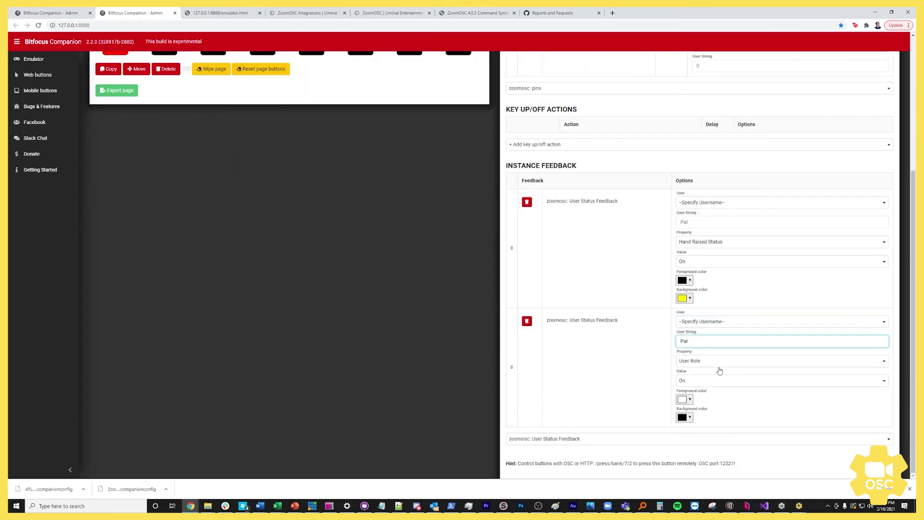
Set the second feedback's property to Hand Raised Status and its value to Off
left_click(720, 364)
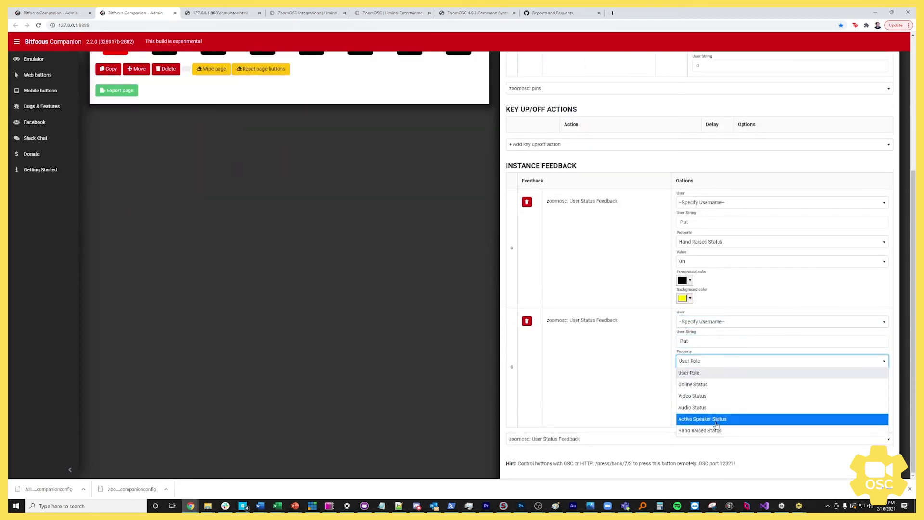
left_click(713, 428)
left_click(706, 380)
left_click(697, 403)
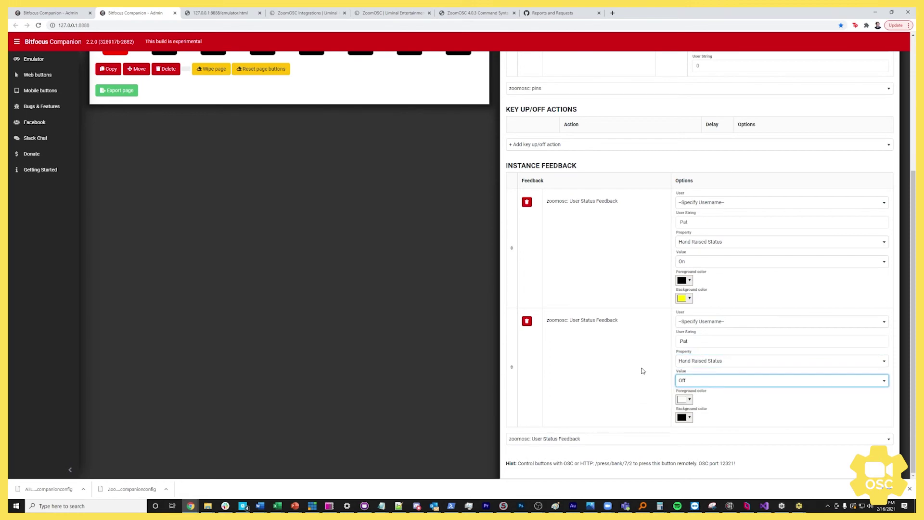
scroll(612, 384, "up", 4)
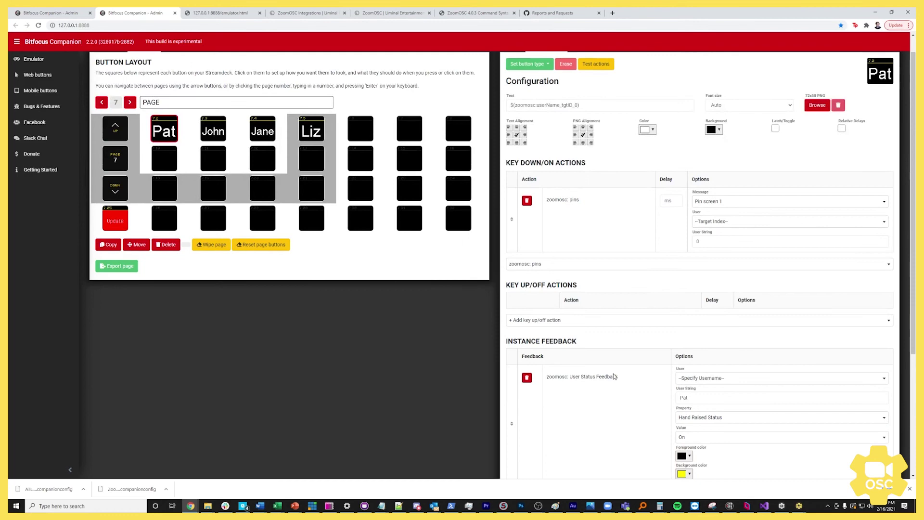
scroll(618, 381, "down", 3)
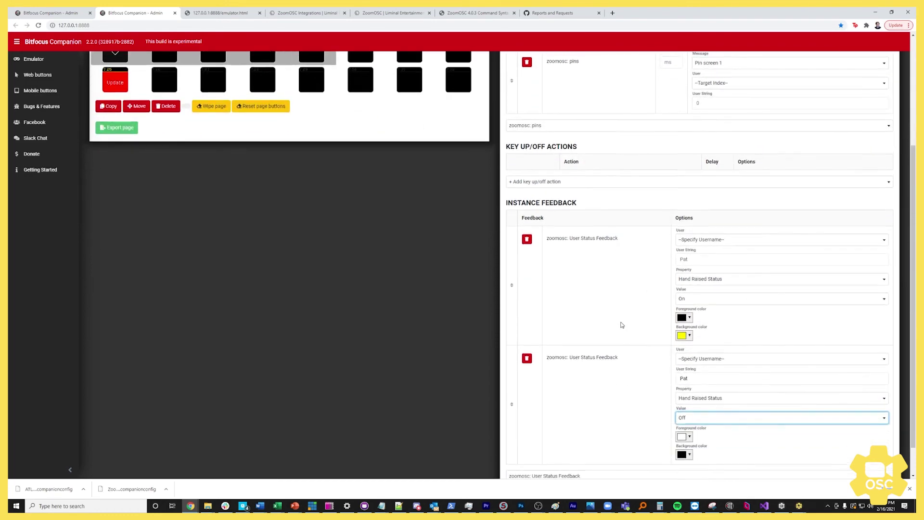
scroll(619, 324, "up", 4)
scroll(571, 272, "down", 3)
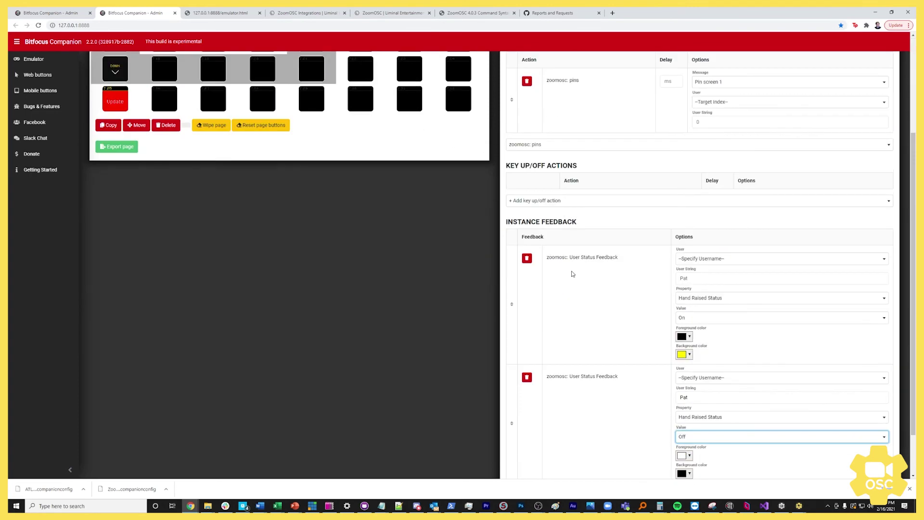
scroll(571, 289, "up", 3)
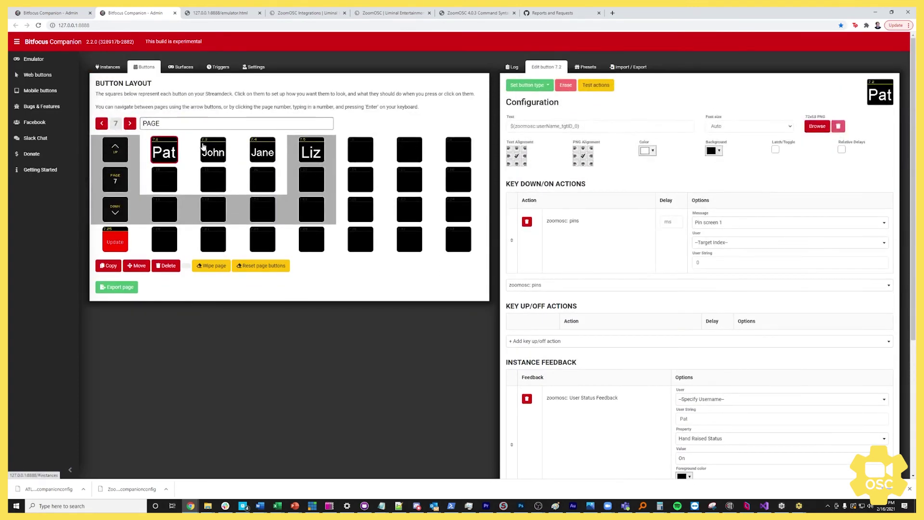
Show the emulator in a reduced window beside the Zoom meeting and switch the ZoomOSC meeting window to gallery view
left_click(210, 13)
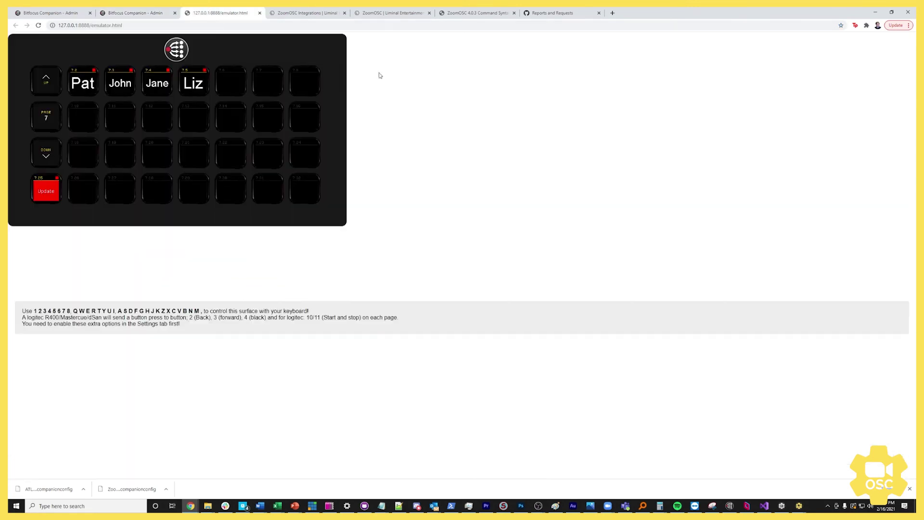
double_click(762, 13)
left_click(701, 180)
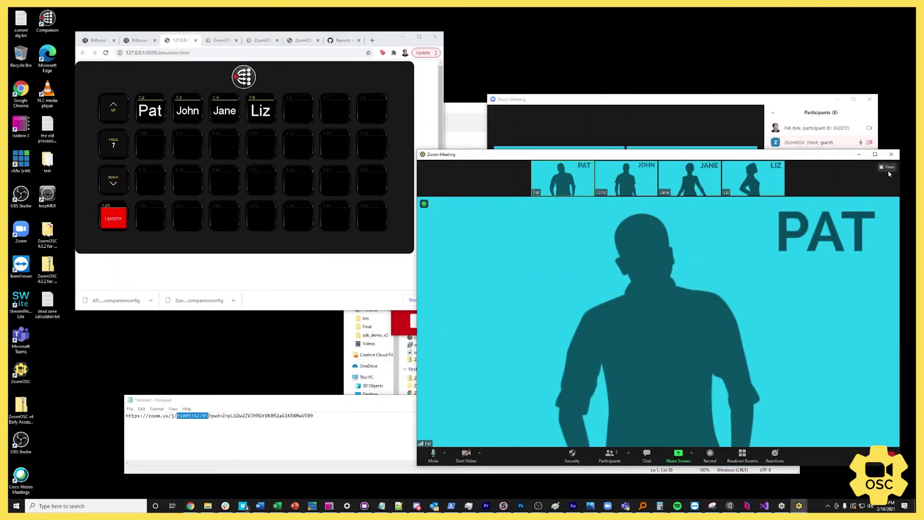
left_click(888, 167)
left_click(855, 190)
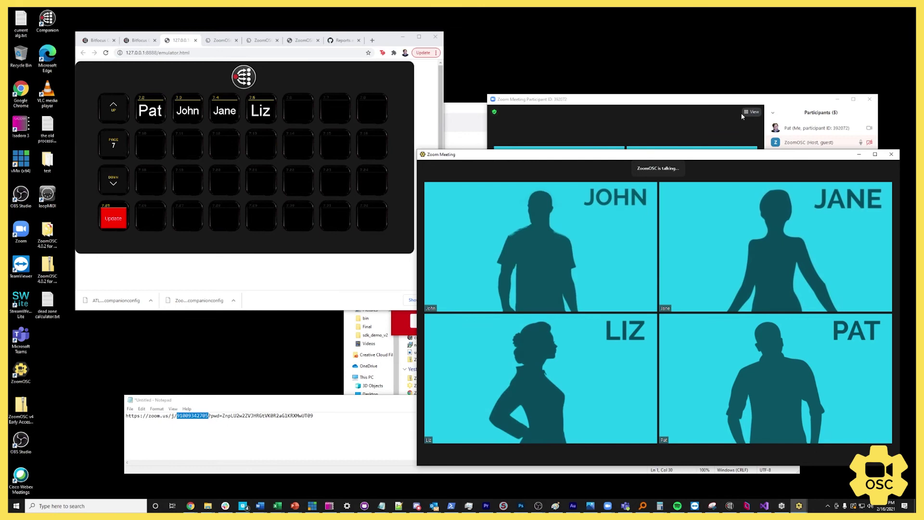
Raise the first participant's hand from their own Zoom window, and pin that participant with emulator button 7.2
left_click(576, 102)
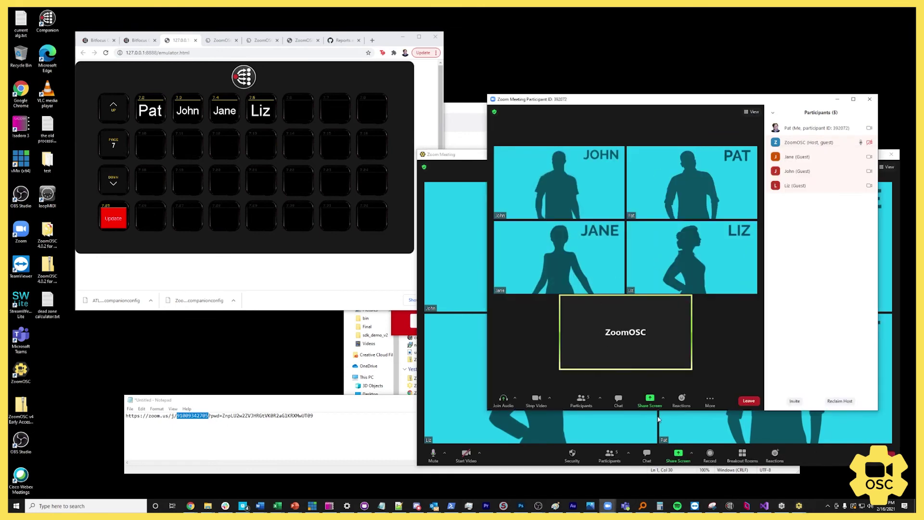
left_click(680, 402)
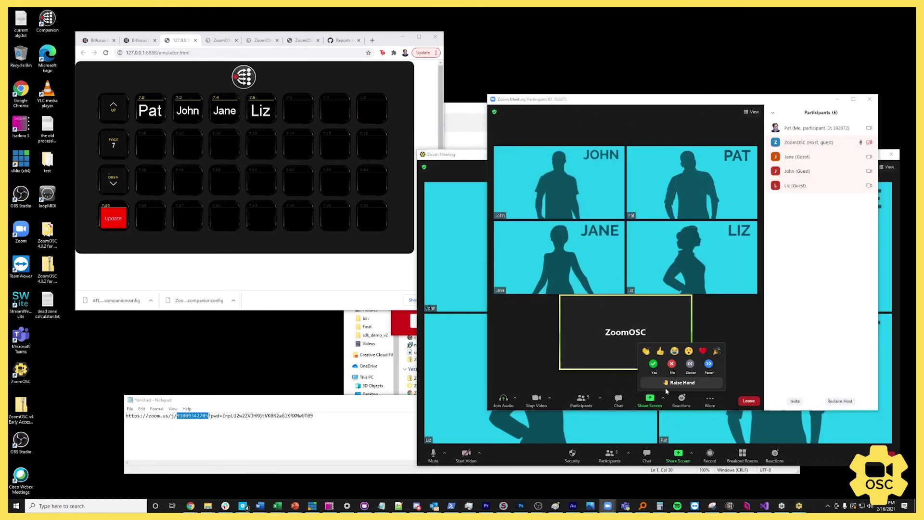
left_click(682, 382)
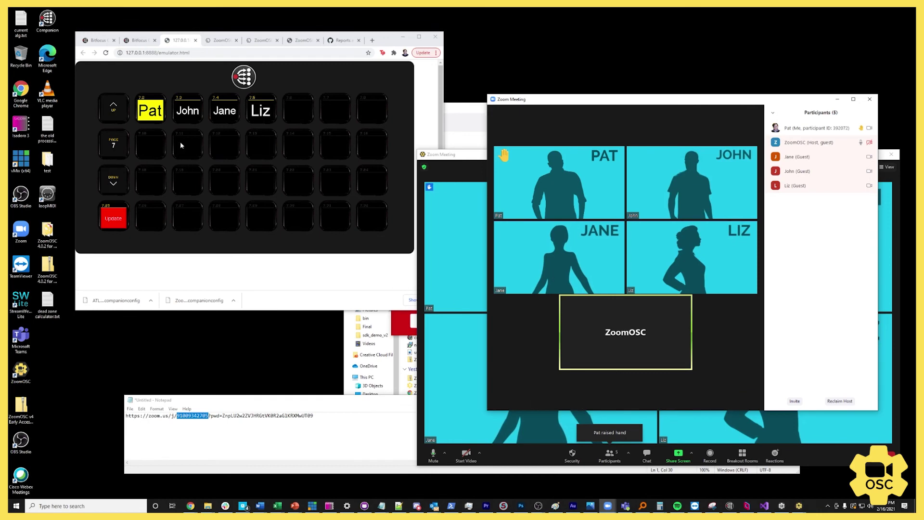
left_click(143, 112)
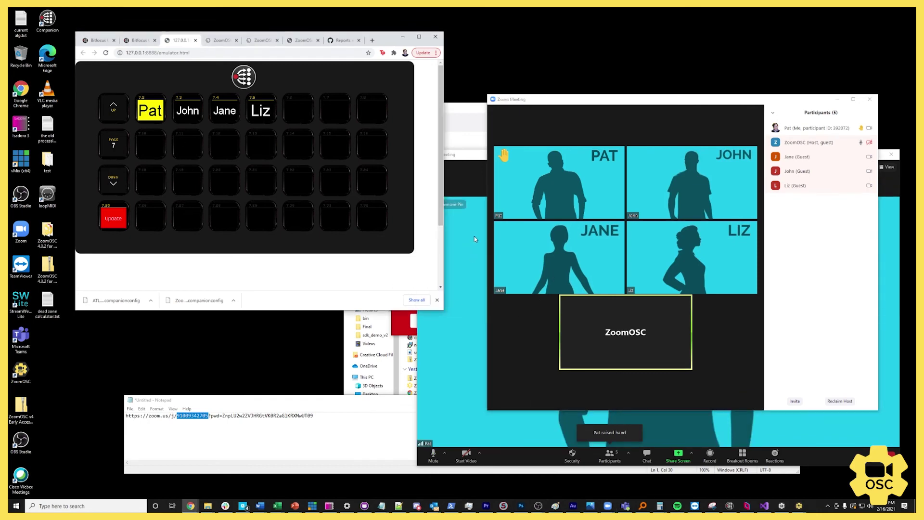
Move the participant's Zoom window slightly down and lower the first participant's hand
mouse_move(569, 101)
left_mouse_down()
mouse_move(599, 351)
mouse_move(547, 110)
mouse_move(573, 117)
left_mouse_up()
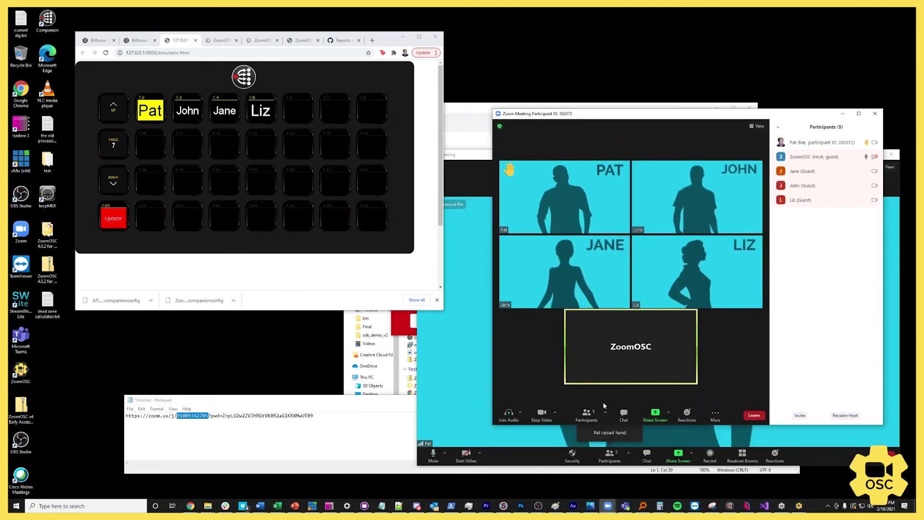
left_click(689, 417)
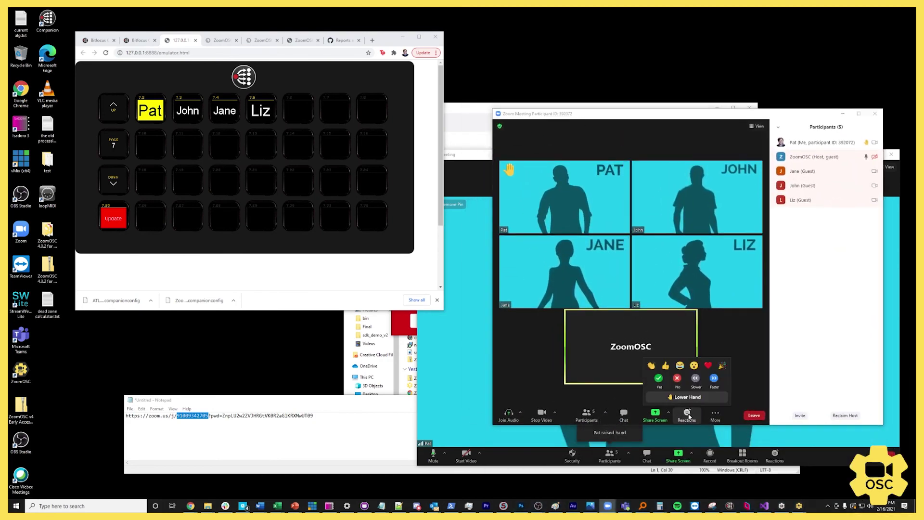
left_click(676, 397)
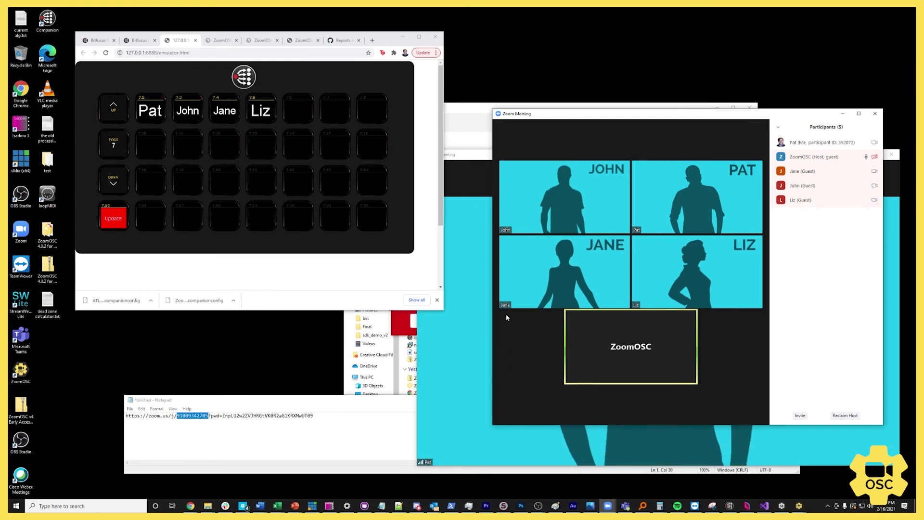
Return to the full-size Companion admin page, open the zoomosc instance's help and look through its available actions
left_click(419, 37)
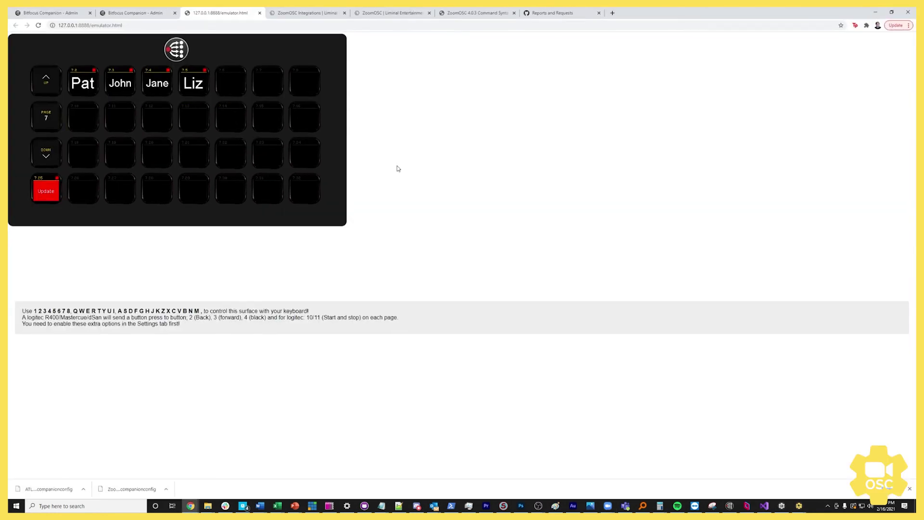
left_click(145, 13)
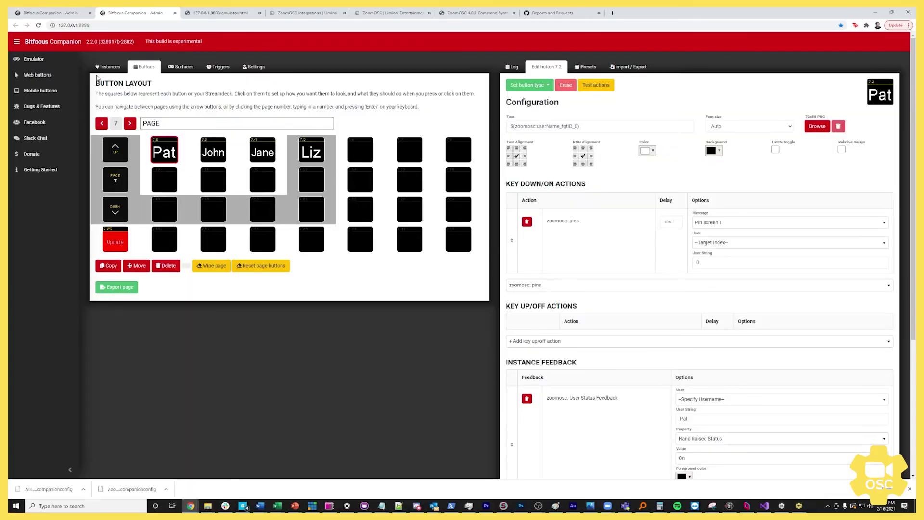
left_click(109, 67)
left_click(171, 151)
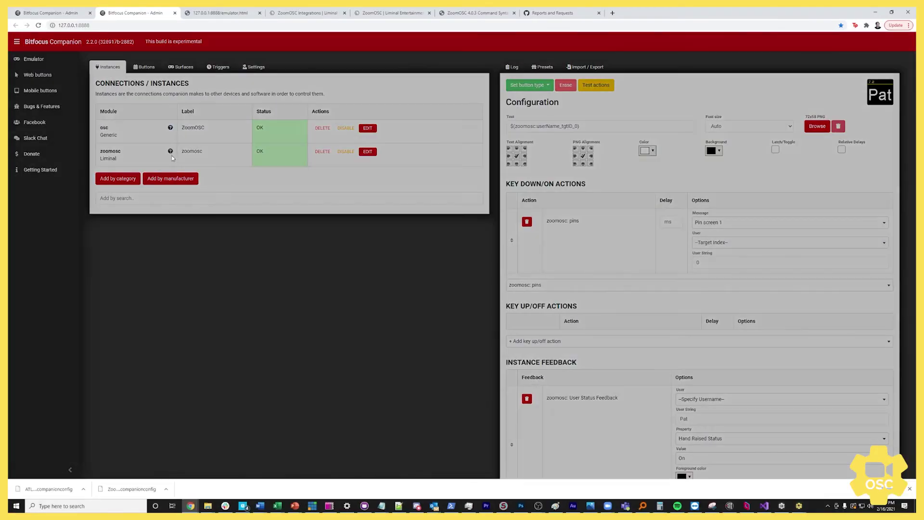
scroll(275, 185, "down", 20)
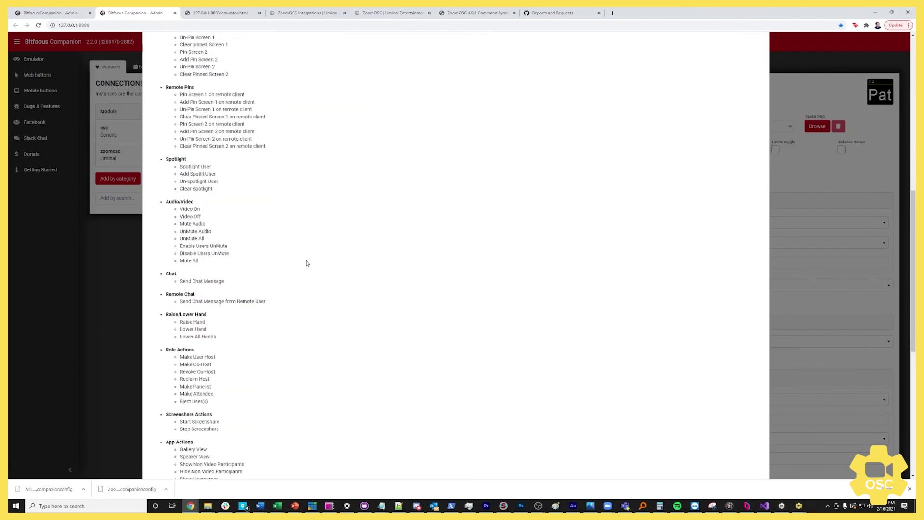
scroll(246, 399, "up", 20)
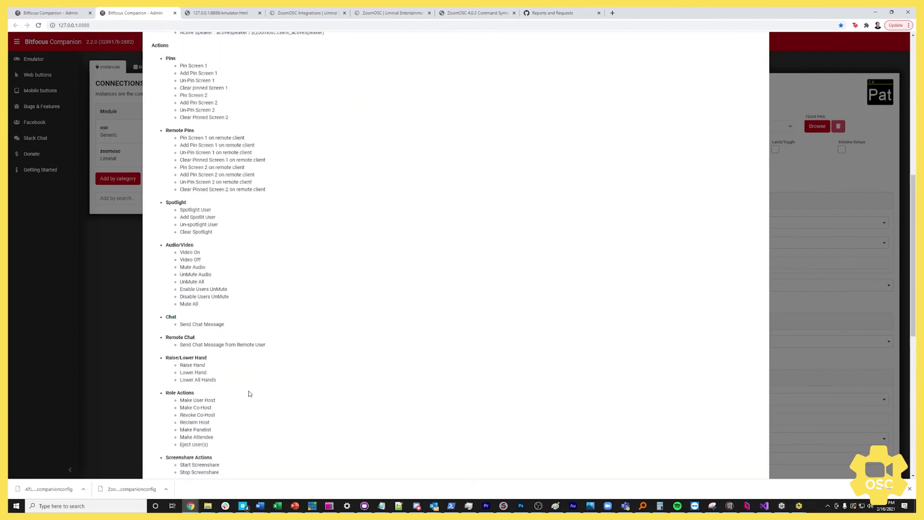